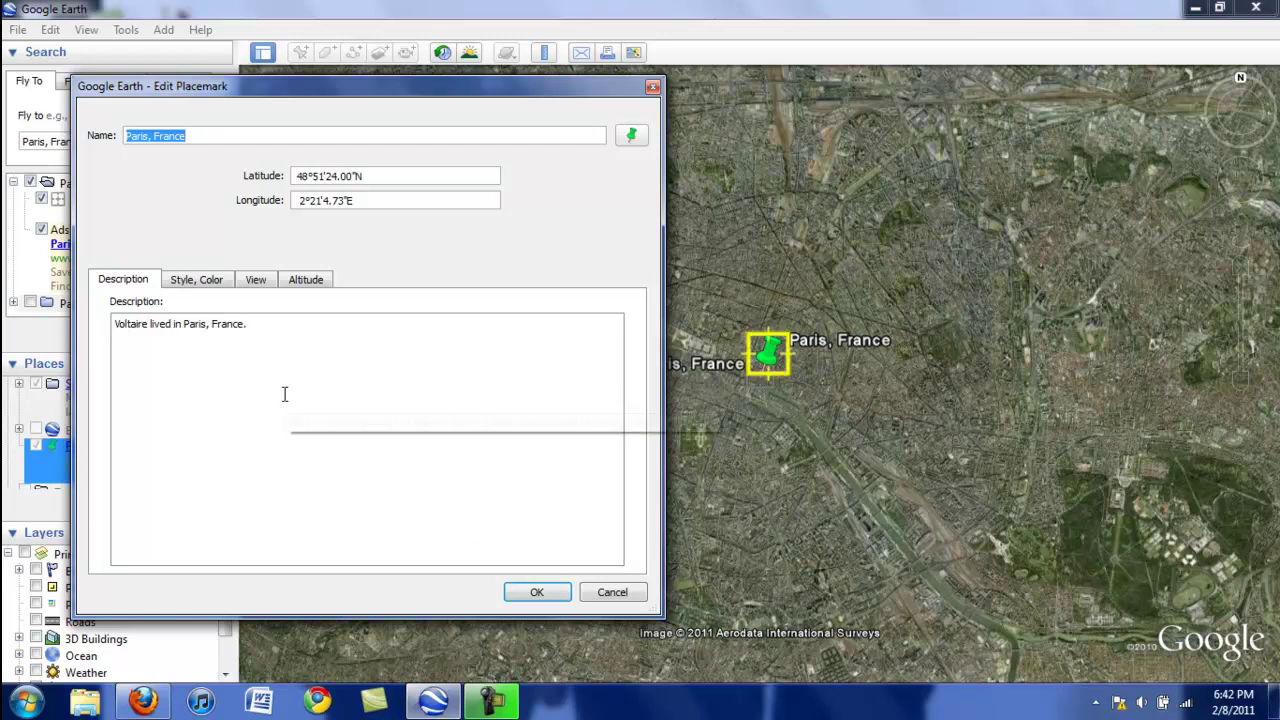
Save the placemark edits and open the Paris balloon showing the Voltaire description
{"action": "left_click", "coordinate": [534, 592]}
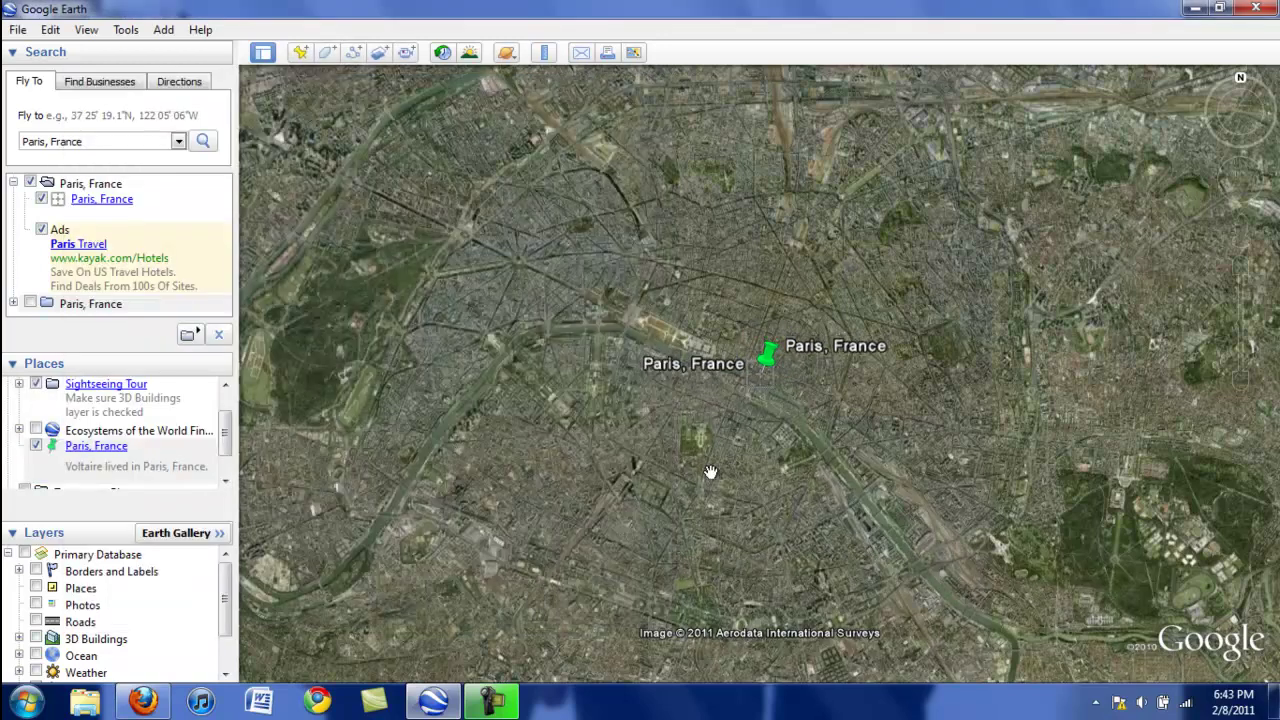
{"action": "left_click", "coordinate": [768, 362]}
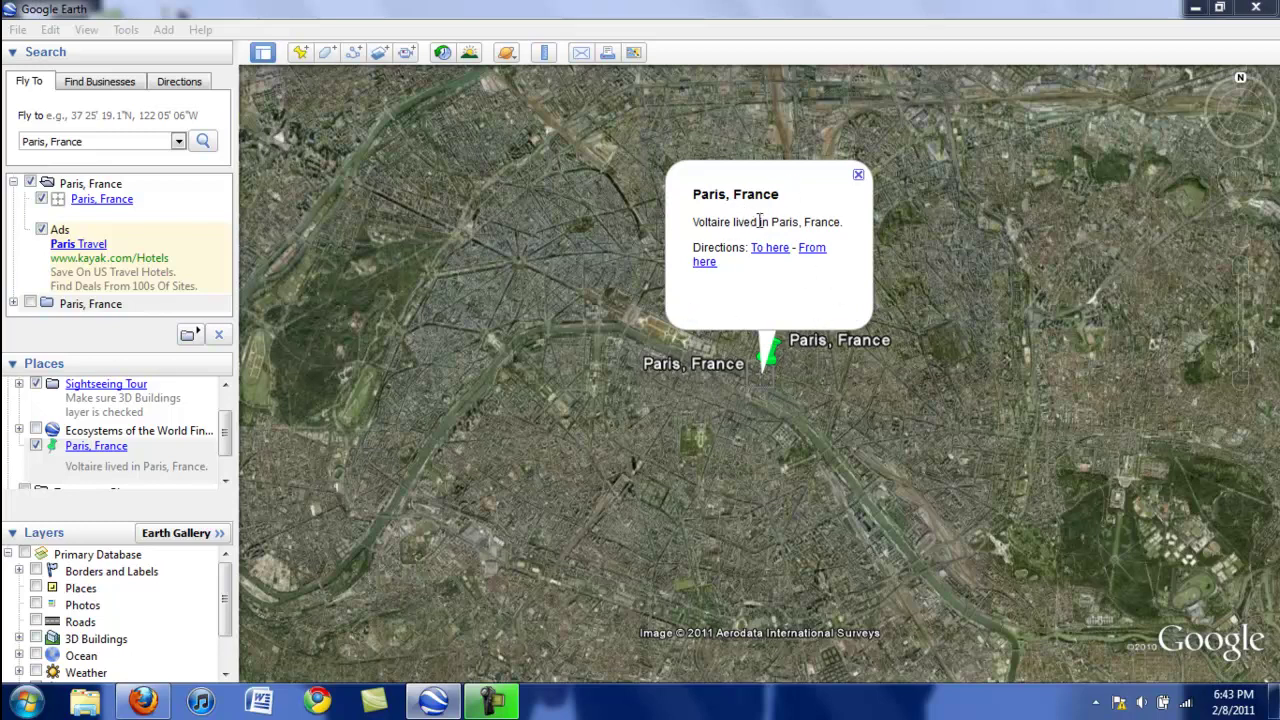
Close the Paris balloon and open the Paris placemark's properties
{"action": "left_click", "coordinate": [858, 176]}
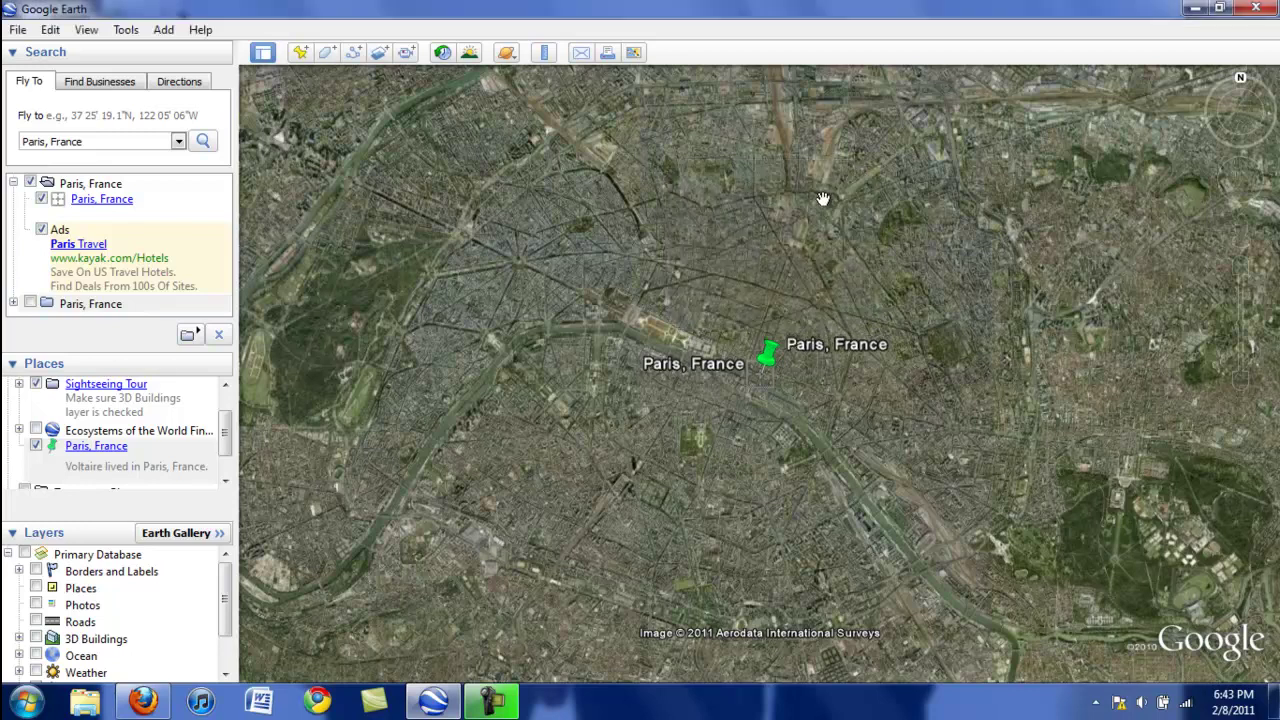
{"action": "right_click", "coordinate": [771, 349]}
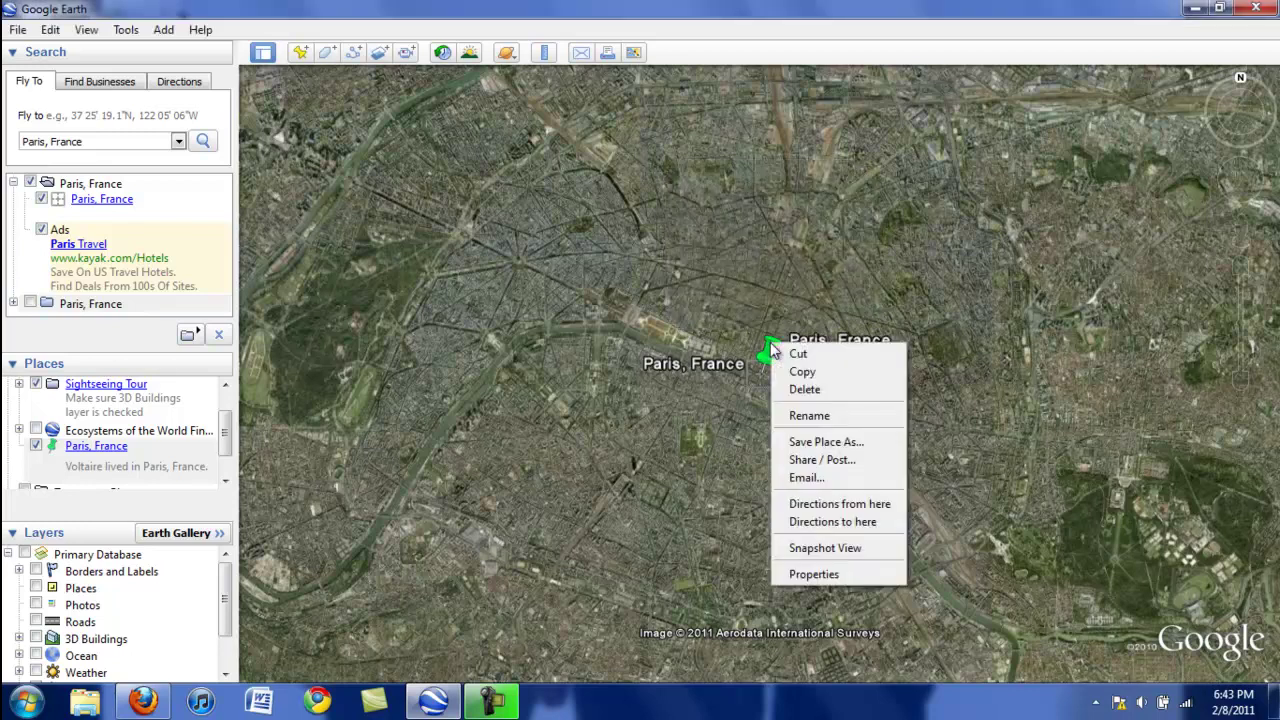
{"action": "left_click", "coordinate": [843, 574]}
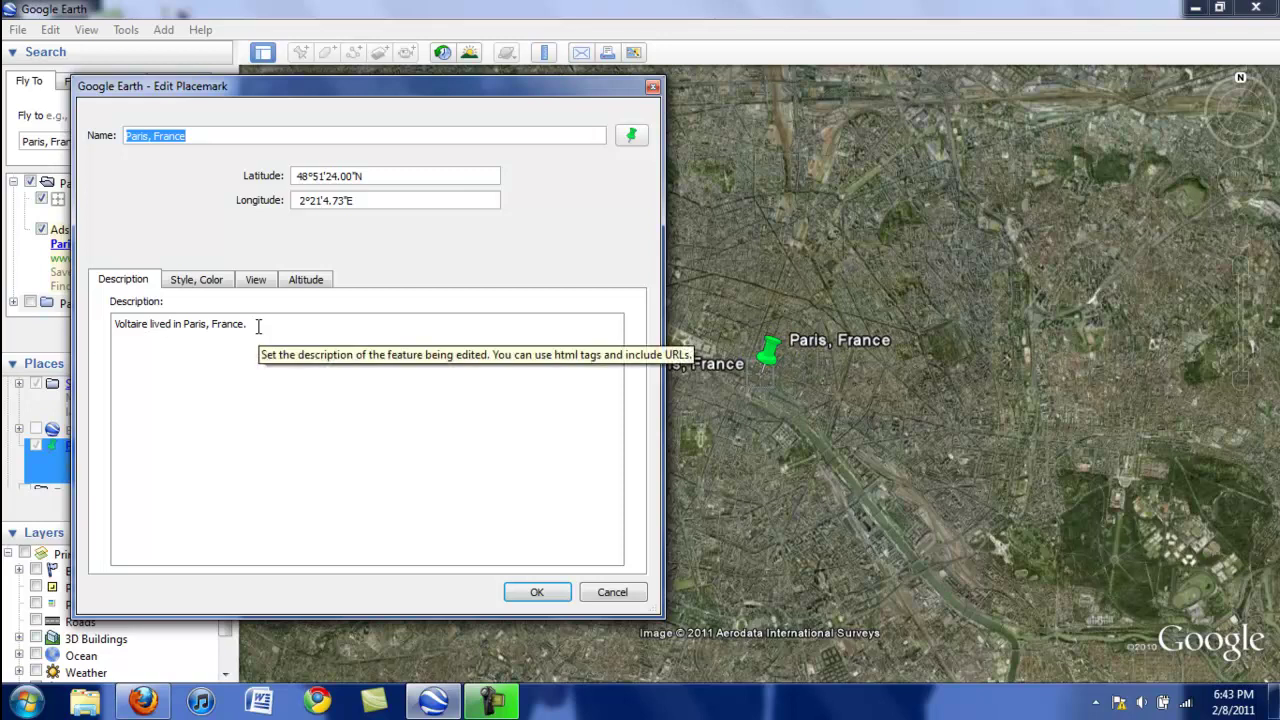
Replace the Voltaire description with '<b>This is Bolded</b>'
{"action": "left_click", "coordinate": [279, 321]}
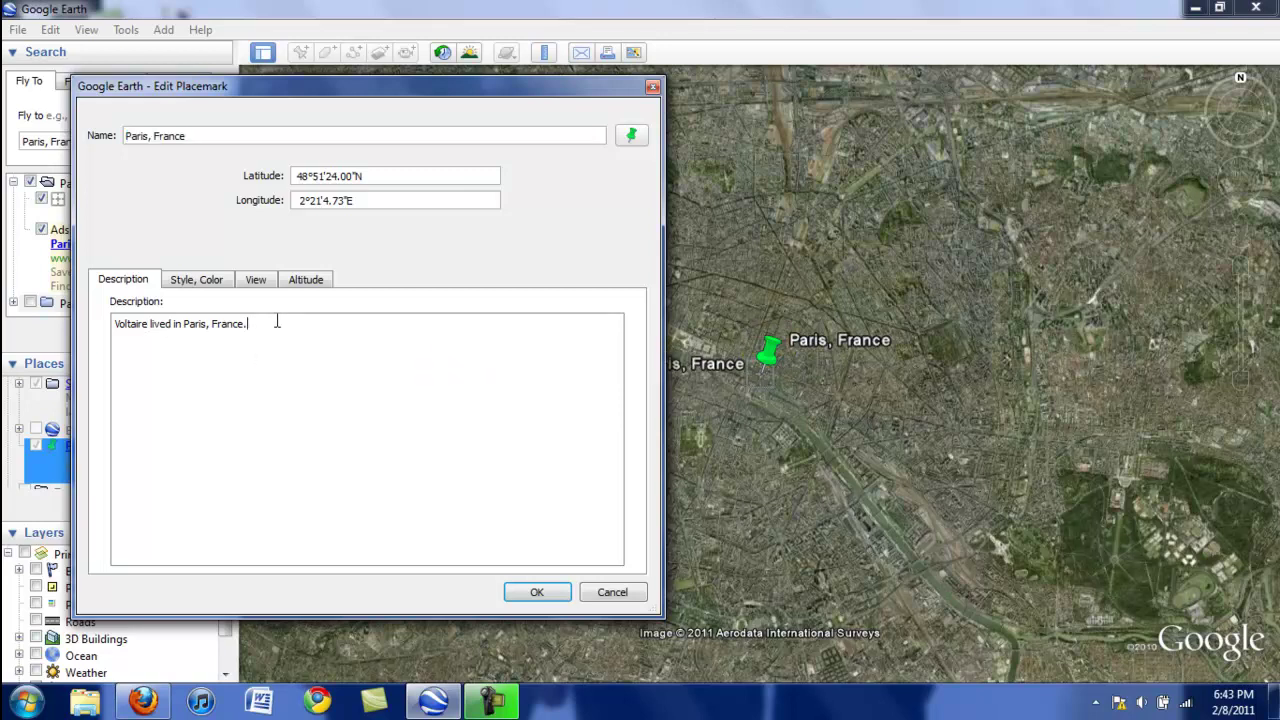
{"action": "left_click_drag", "start_coordinate": [279, 321], "coordinate": [49, 327]}
{"action": "key", "text": "BackSpace"}
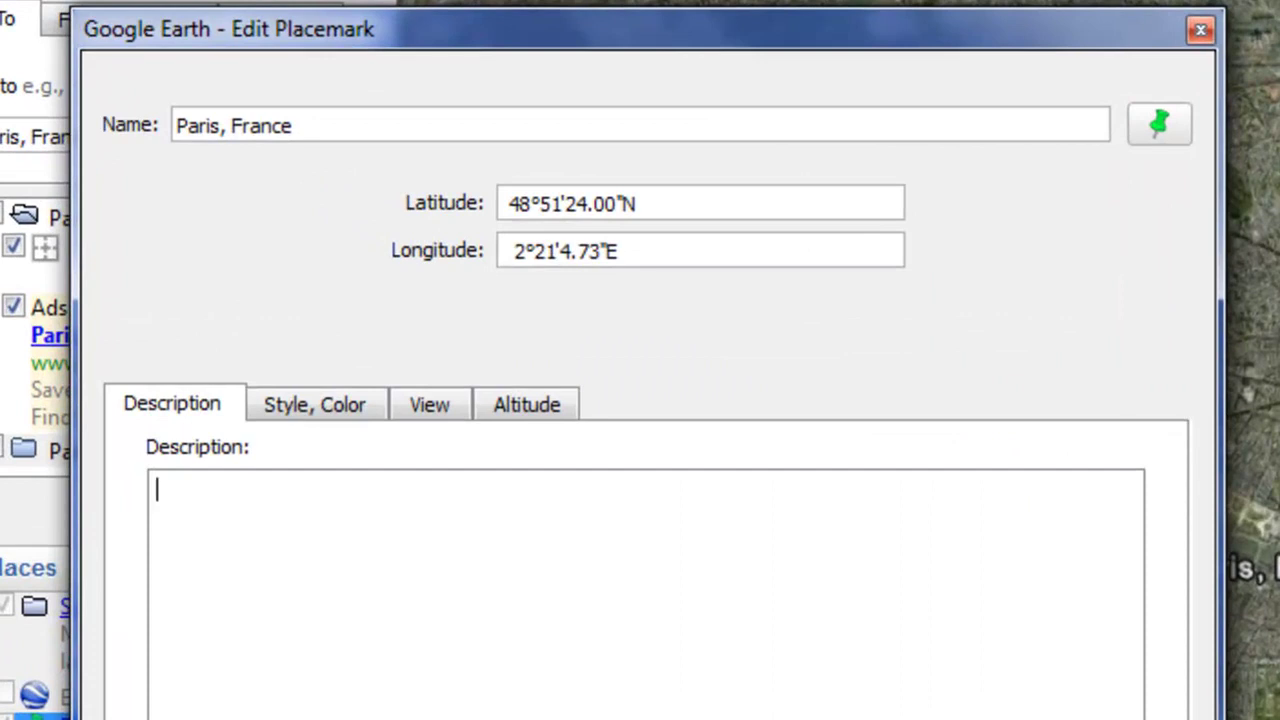
{"action": "type", "text": "<b>"}
{"action": "type", "text": "This is Bolde"}
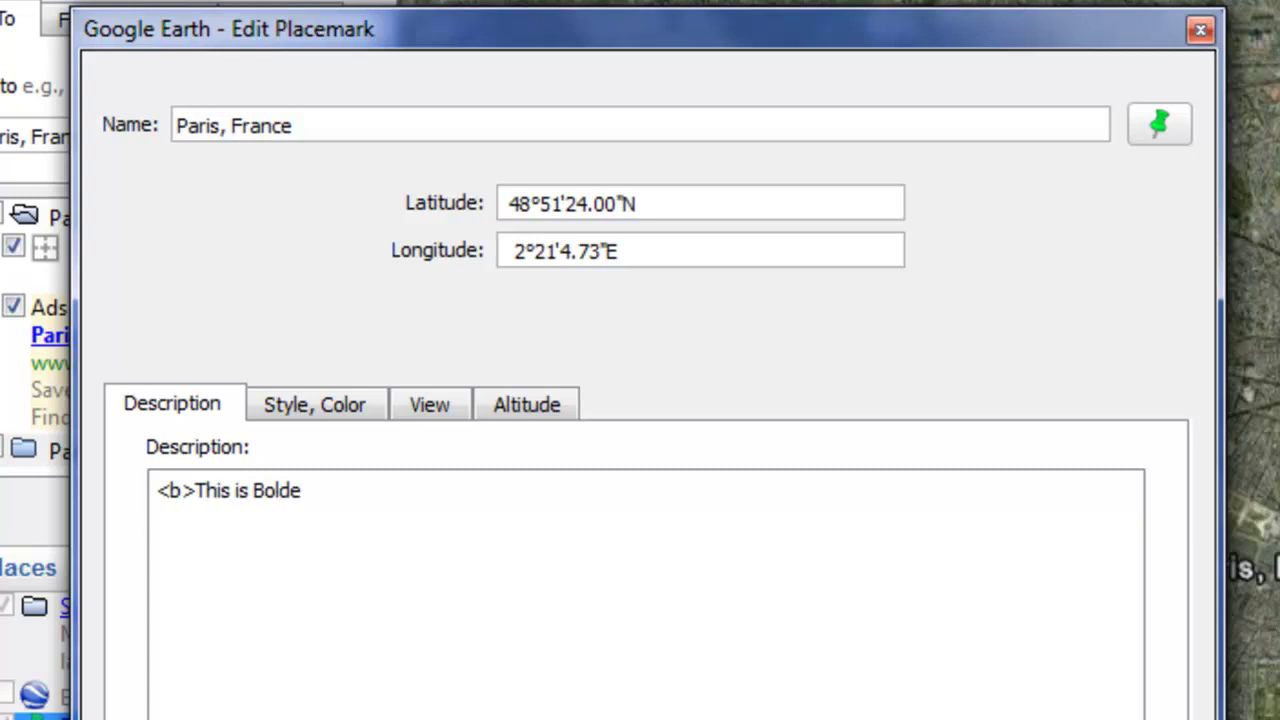
{"action": "type", "text": "d"}
{"action": "type", "text": "</b>"}
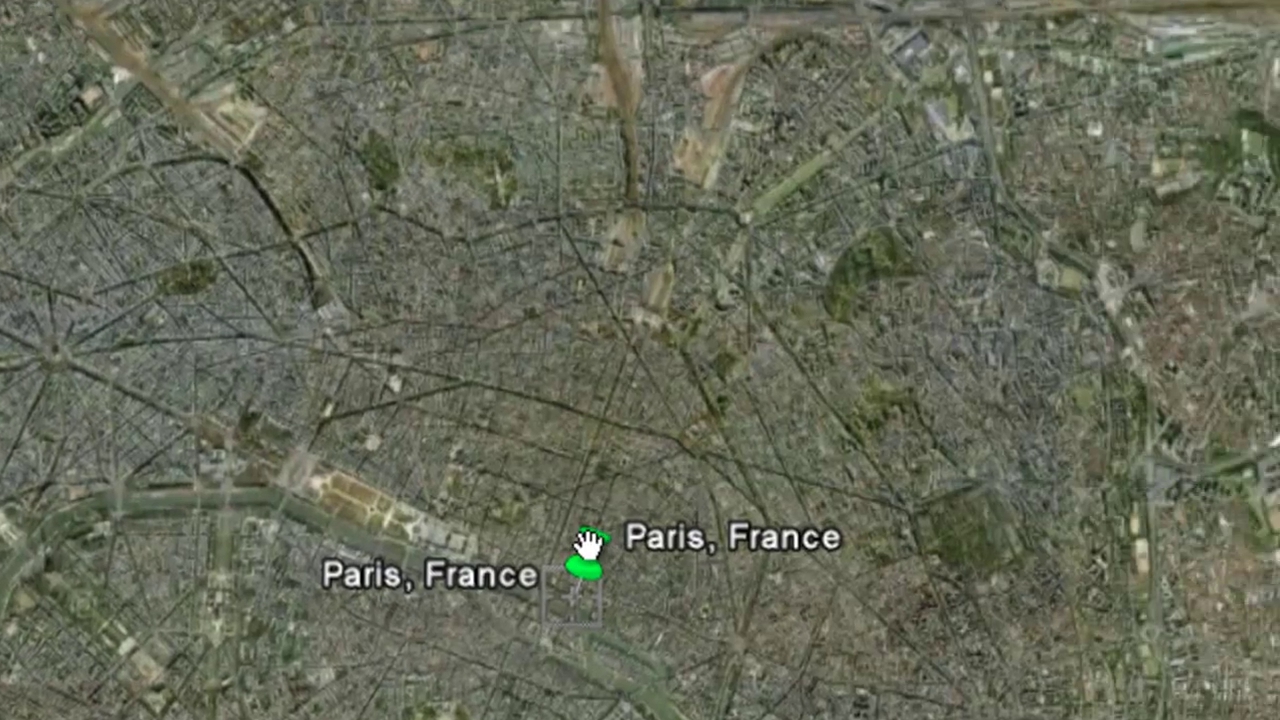
Preview the bold 'This is Bolded' line in the Paris balloon, then bring up the placemark's options
{"action": "left_click", "coordinate": [589, 546]}
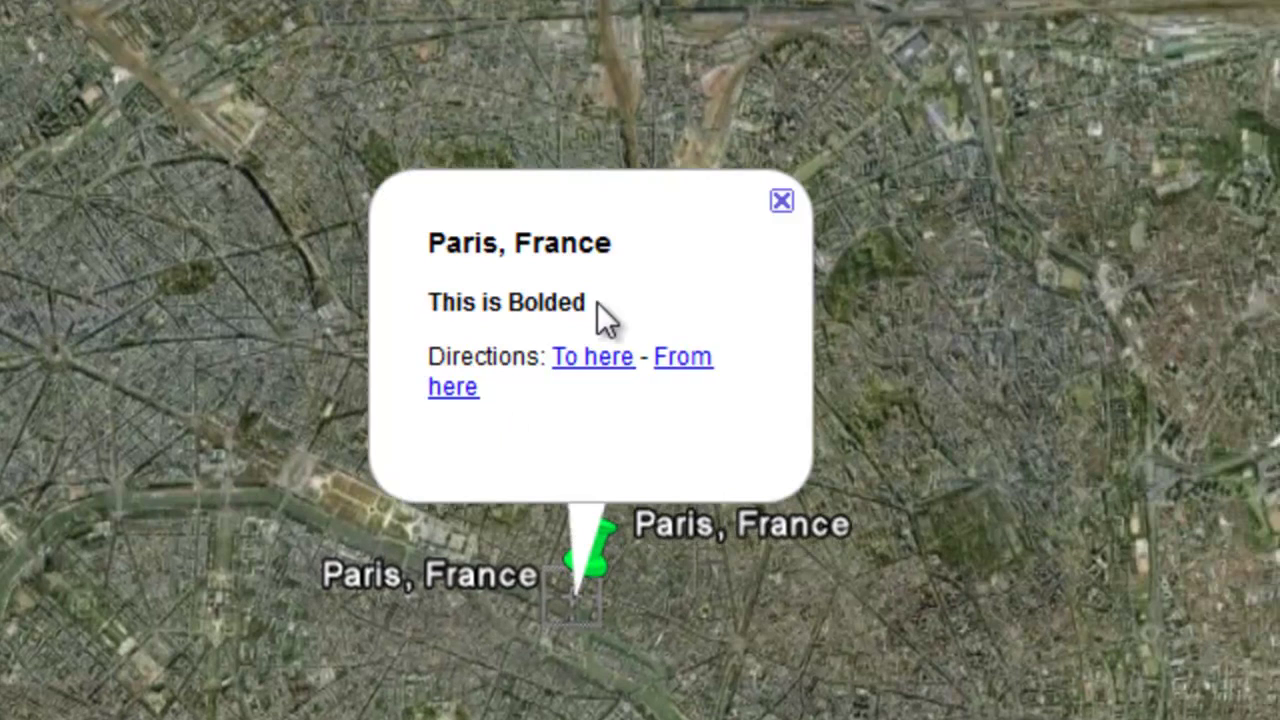
{"action": "left_click", "coordinate": [781, 200]}
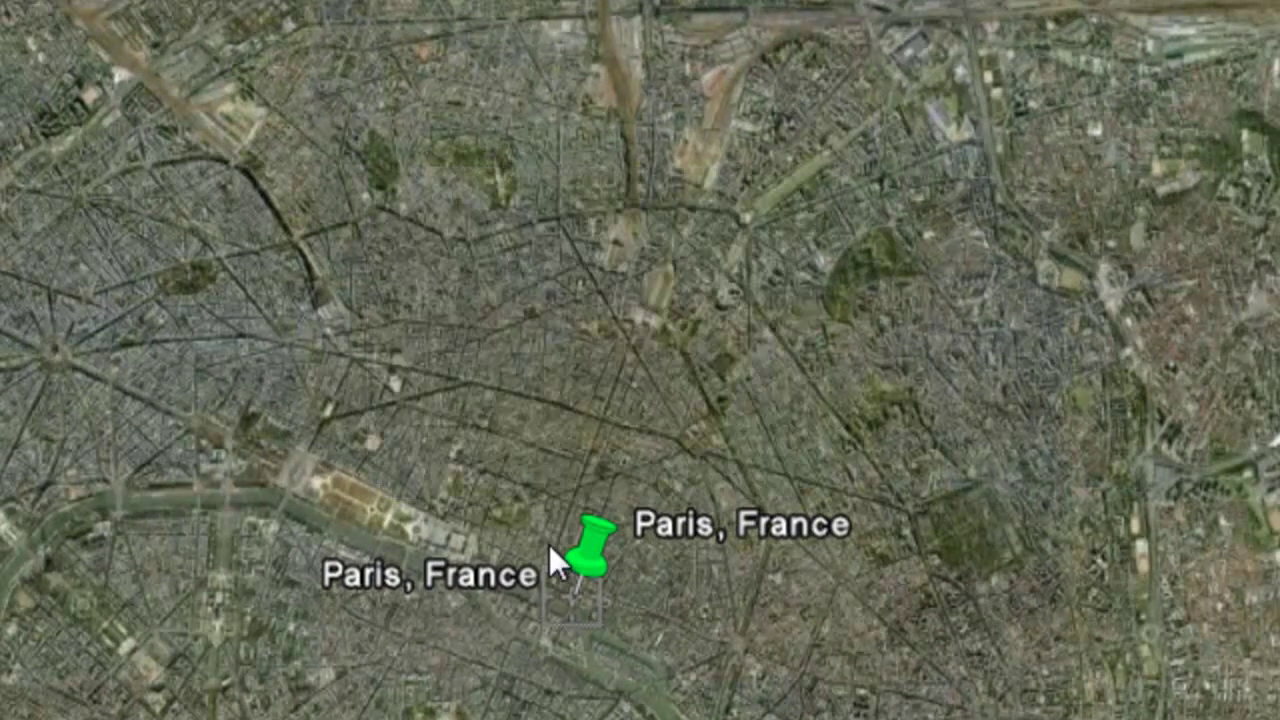
{"action": "right_click", "coordinate": [597, 536]}
{"action": "left_click", "coordinate": [1150, 719]}
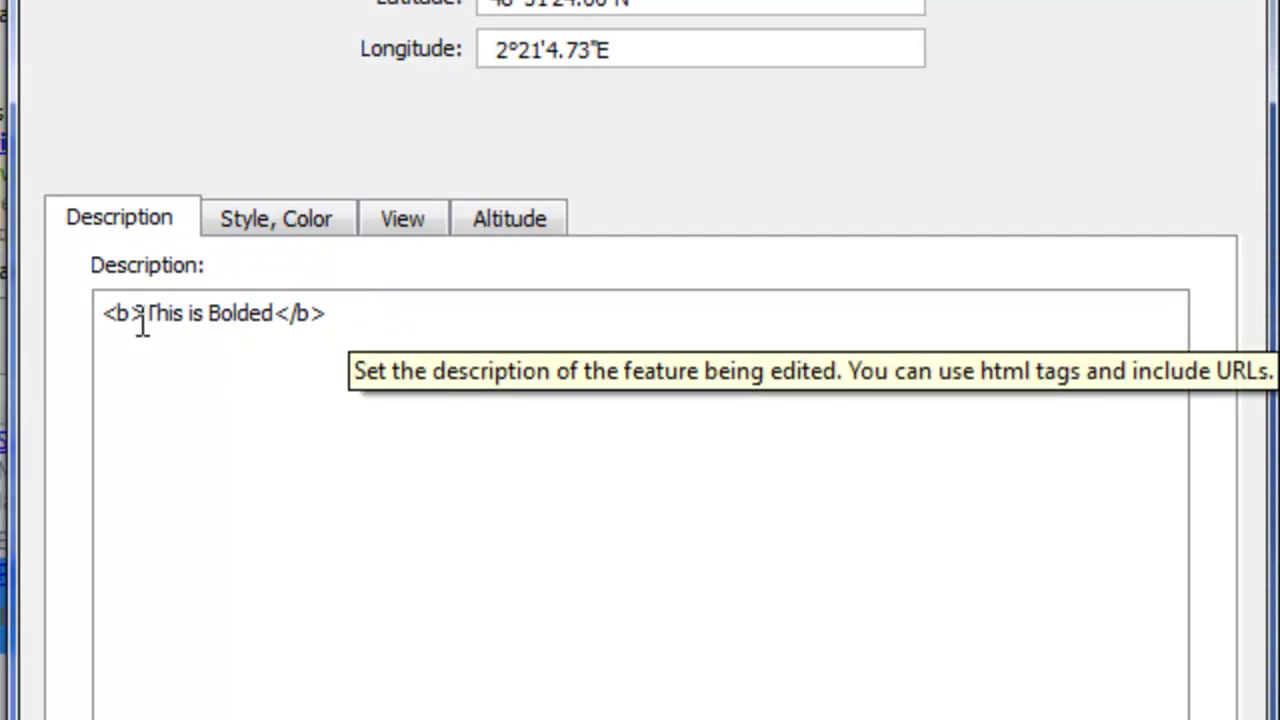
{"action": "left_click_drag", "start_coordinate": [133, 316], "coordinate": [46, 317]}
{"action": "left_click_drag", "start_coordinate": [277, 314], "coordinate": [340, 322]}
{"action": "left_click", "coordinate": [340, 322]}
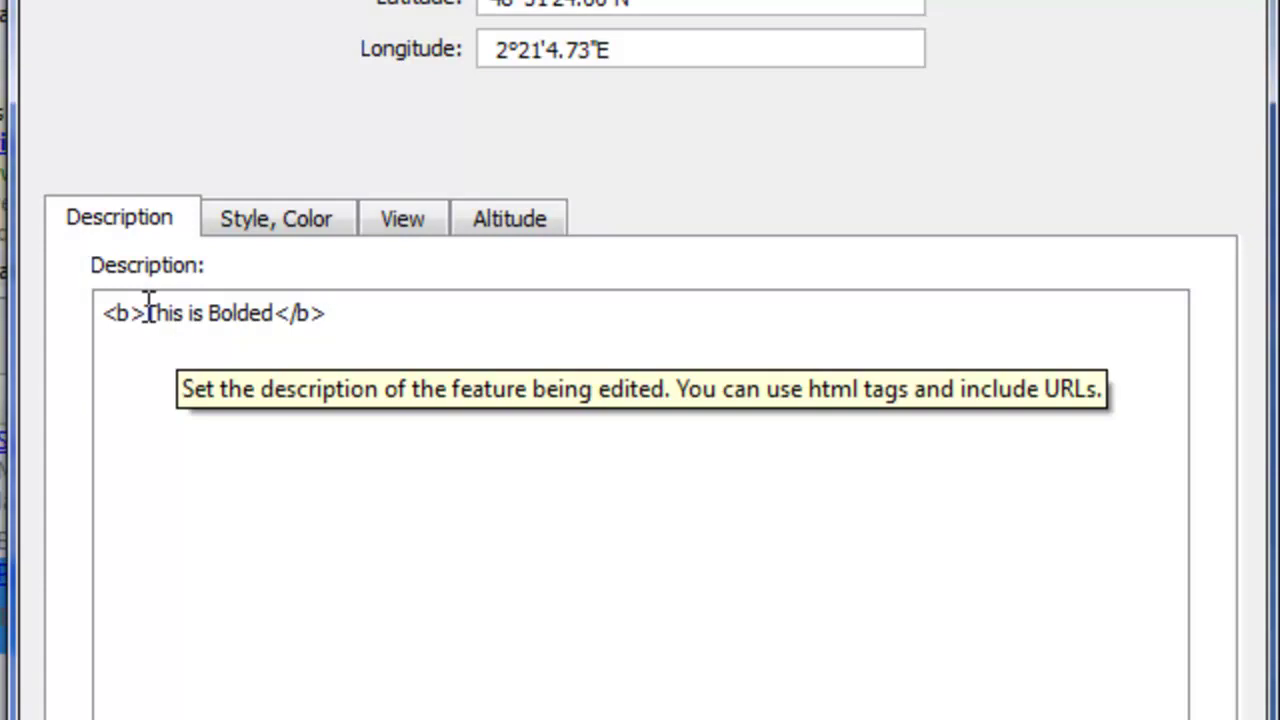
{"action": "left_click_drag", "start_coordinate": [146, 312], "coordinate": [90, 315]}
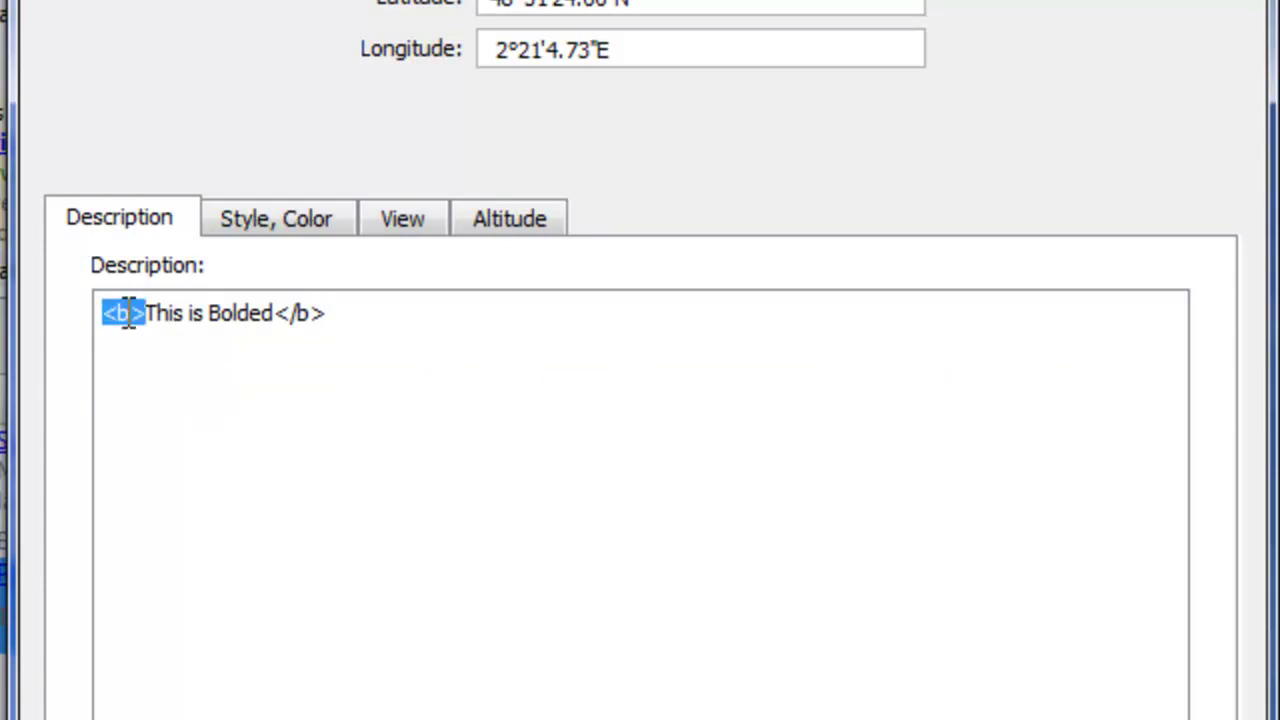
{"action": "left_click", "coordinate": [270, 314]}
{"action": "left_click_drag", "start_coordinate": [286, 311], "coordinate": [329, 314]}
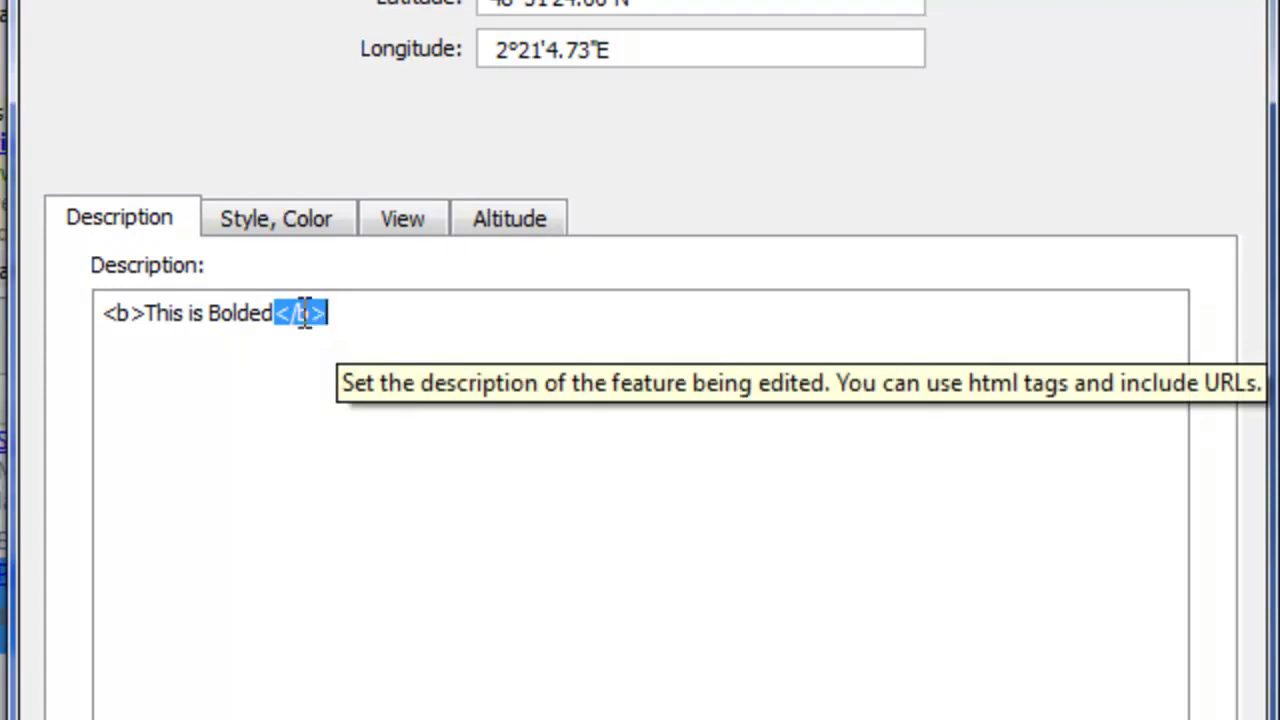
{"action": "left_click", "coordinate": [349, 316]}
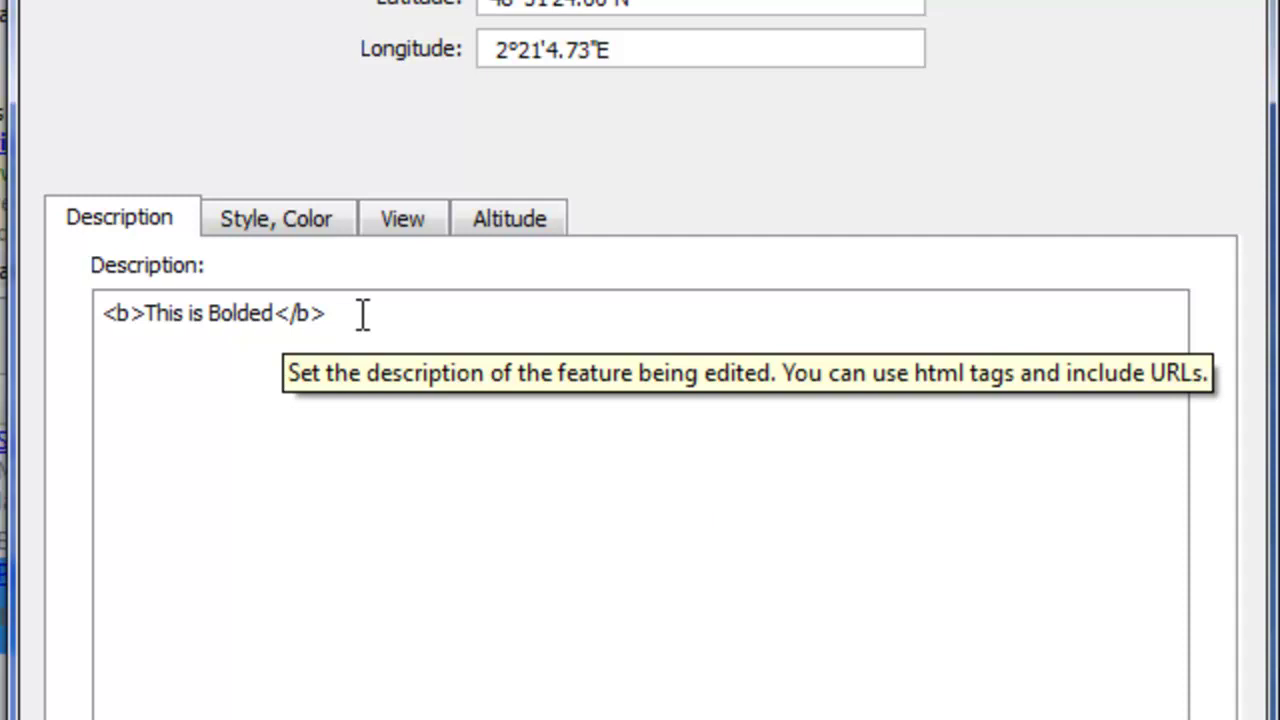
Add a second description line '<p><i> This is italicized</i>' below the bold line
{"action": "key", "text": "Return"}
{"action": "type", "text": "<p>"}
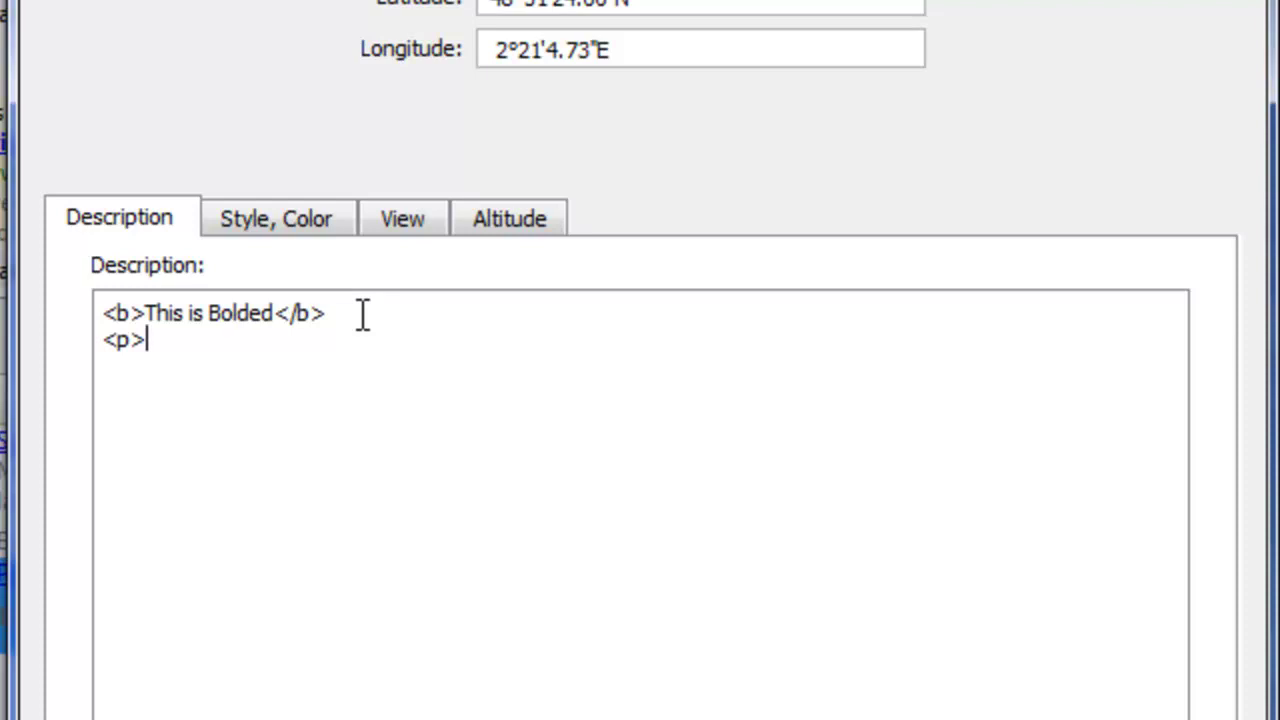
{"action": "type", "text": "<i> This "}
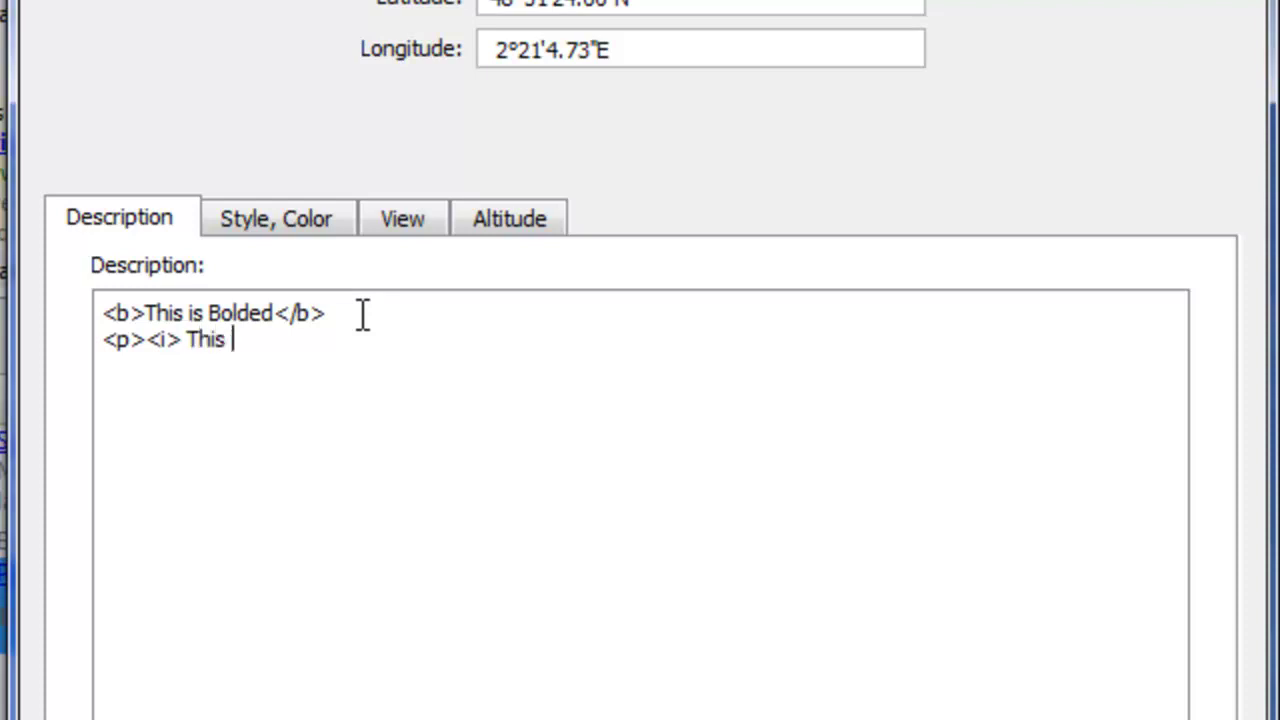
{"action": "type", "text": "is italicized"}
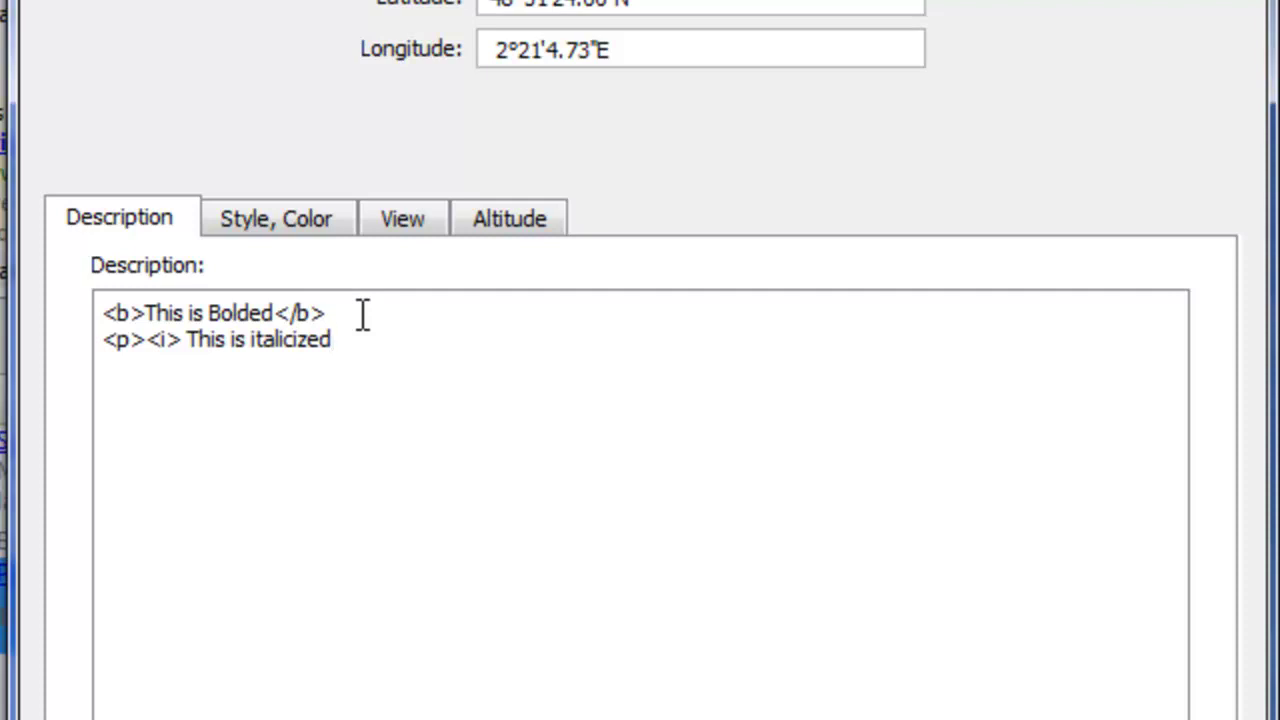
{"action": "type", "text": "</i>"}
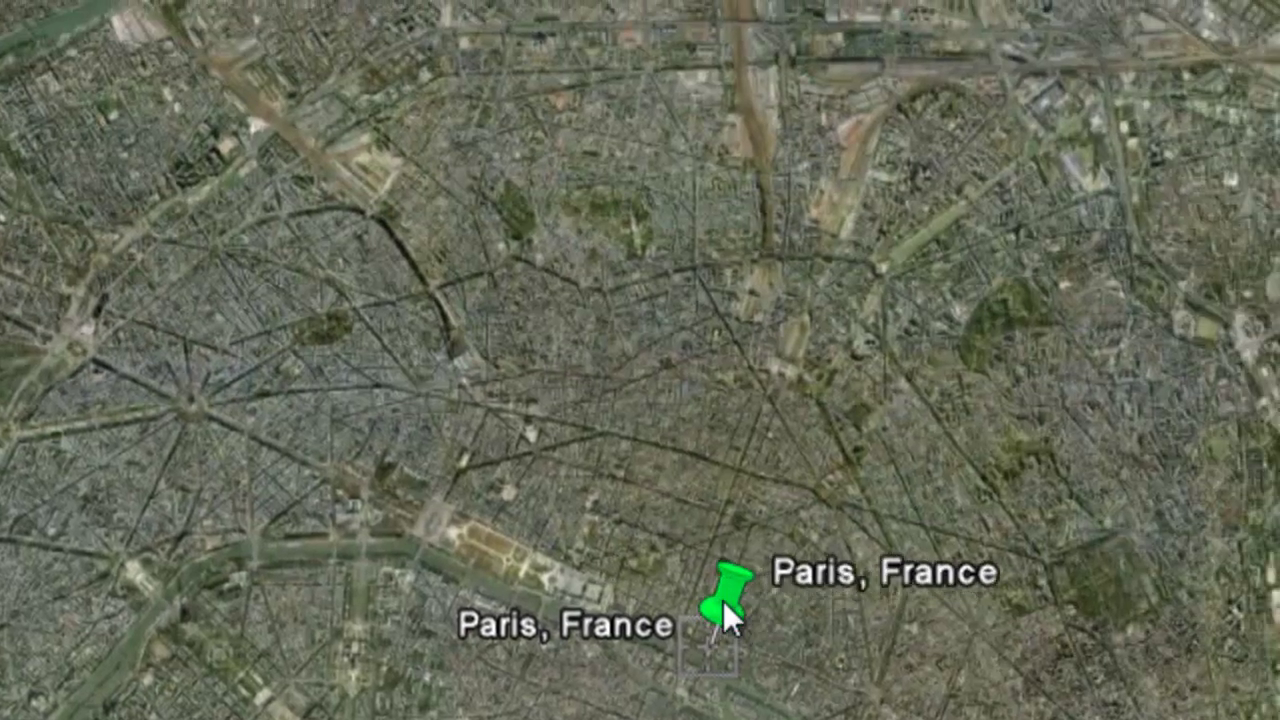
{"action": "left_click", "coordinate": [723, 601]}
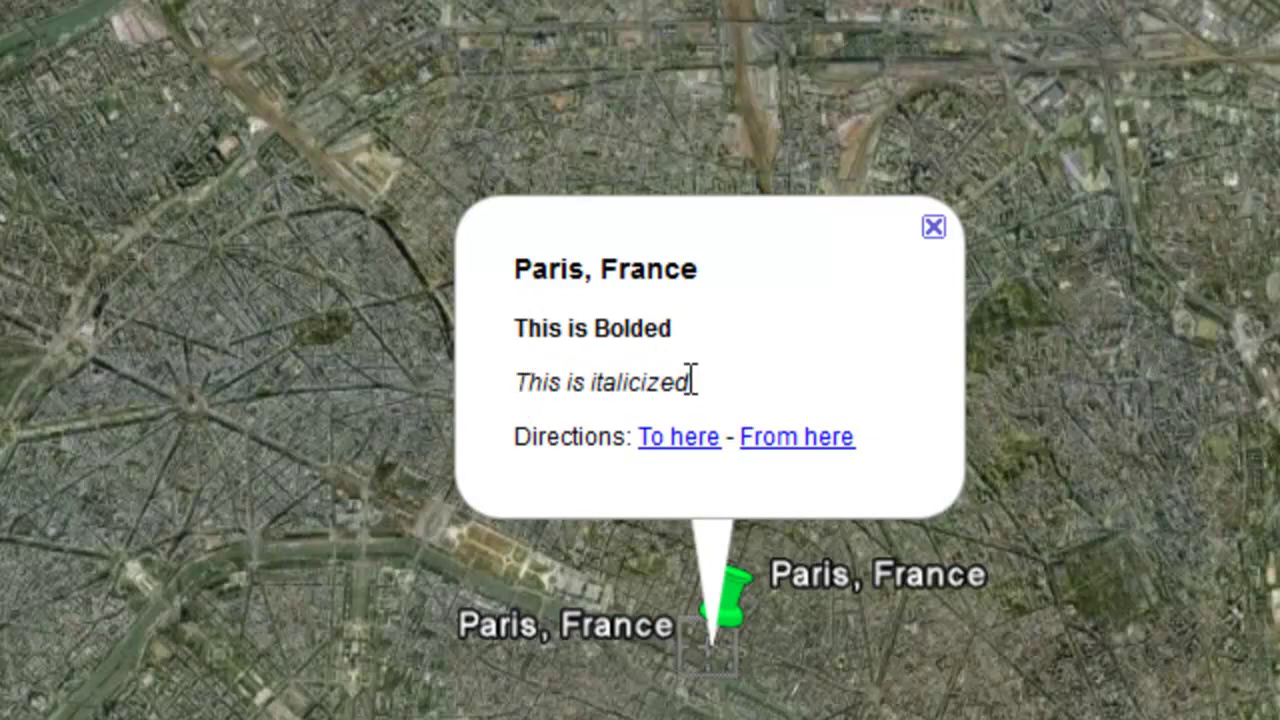
{"action": "left_click", "coordinate": [935, 230]}
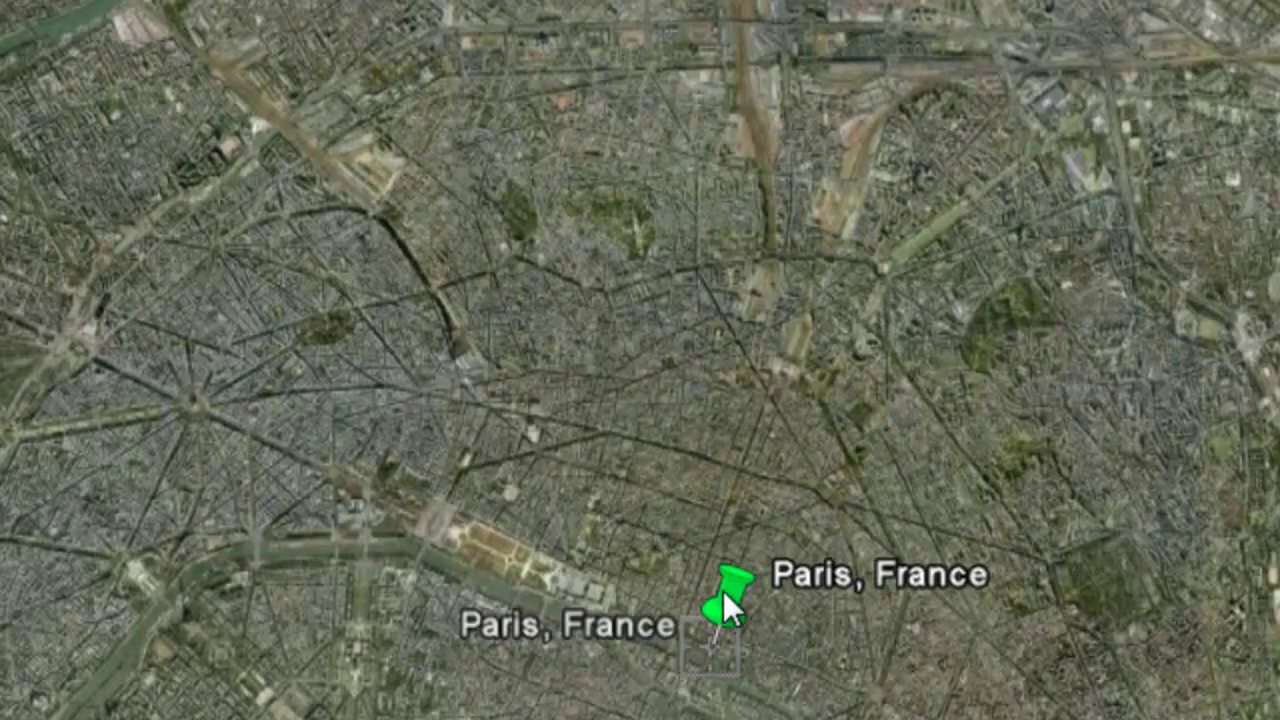
Reopen the Paris placemark's properties with the cursor after the italic line
{"action": "right_click", "coordinate": [727, 606]}
{"action": "left_click", "coordinate": [800, 719]}
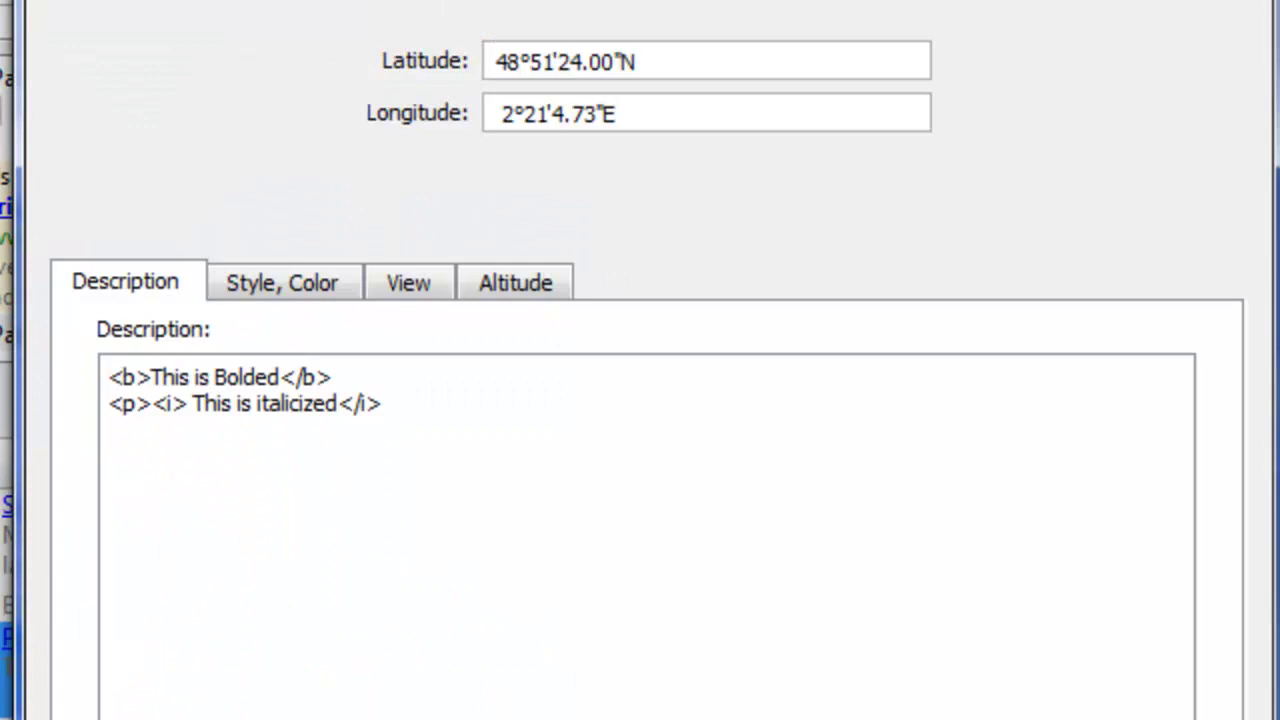
{"action": "left_click", "coordinate": [420, 412]}
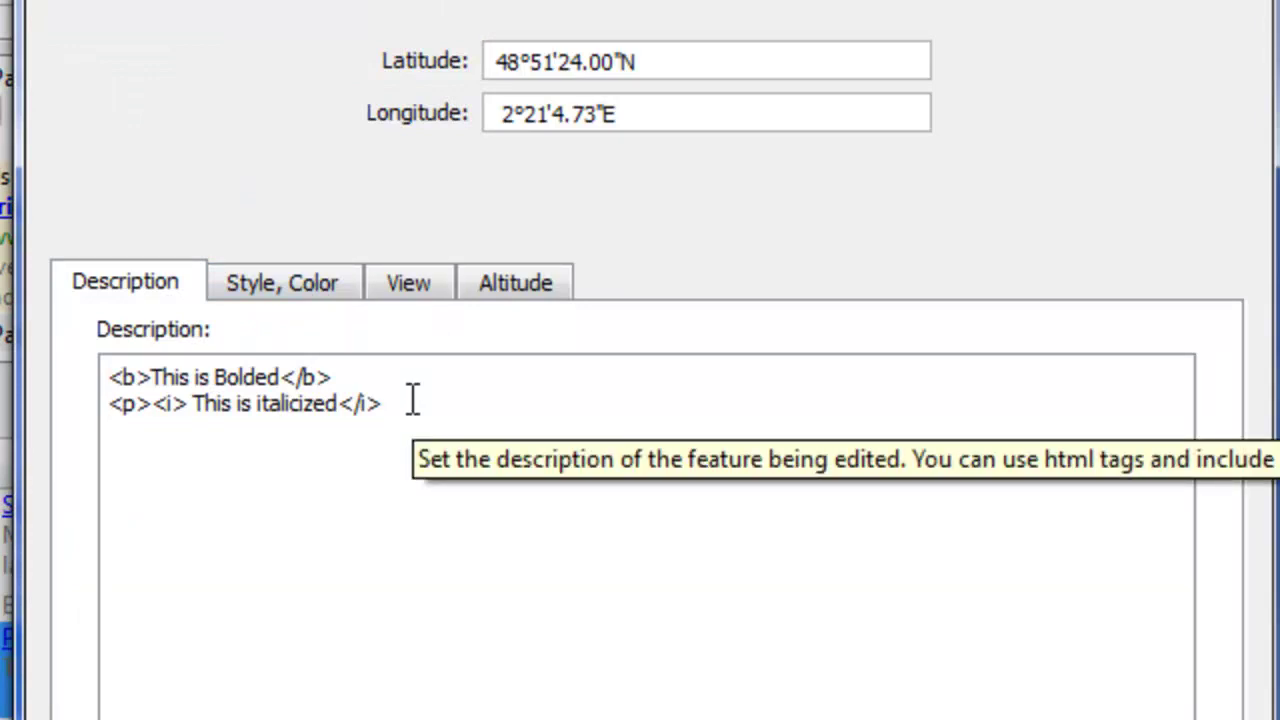
Add a third line '<br><u> This is underlined </u>' to the description
{"action": "key", "text": "Return"}
{"action": "type", "text": "<br>"}
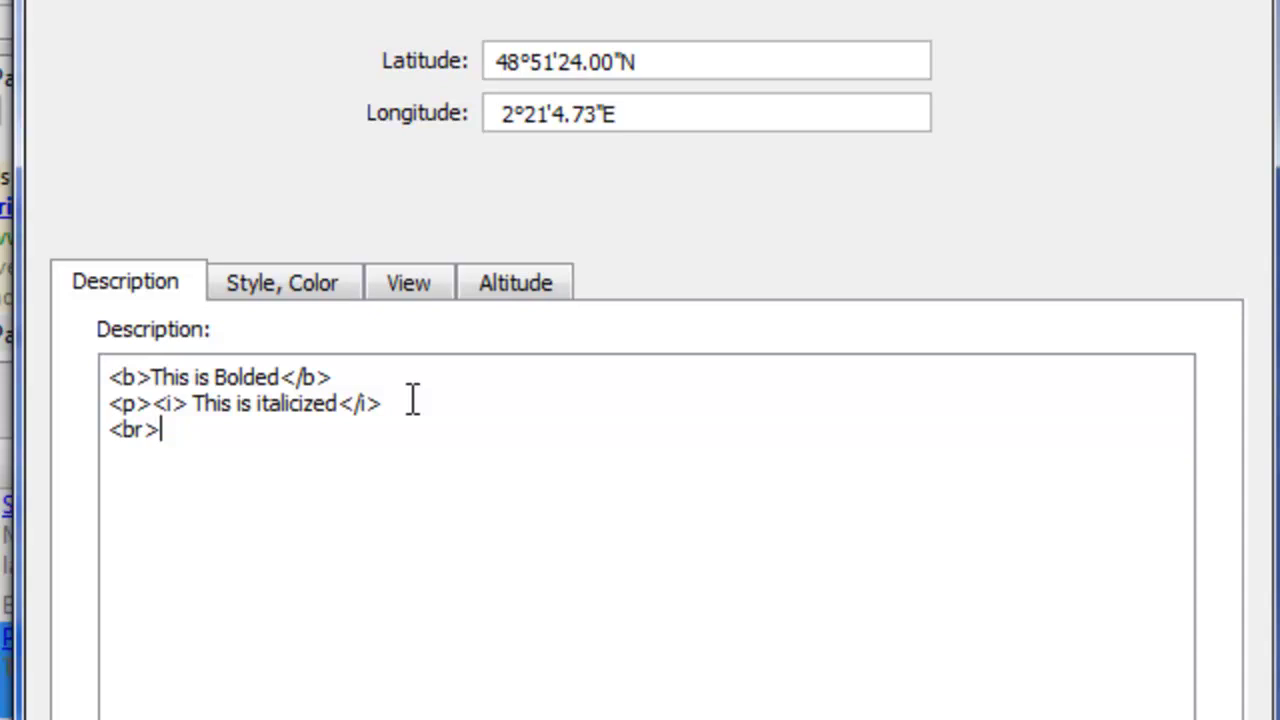
{"action": "type", "text": "<u> This is underlined"}
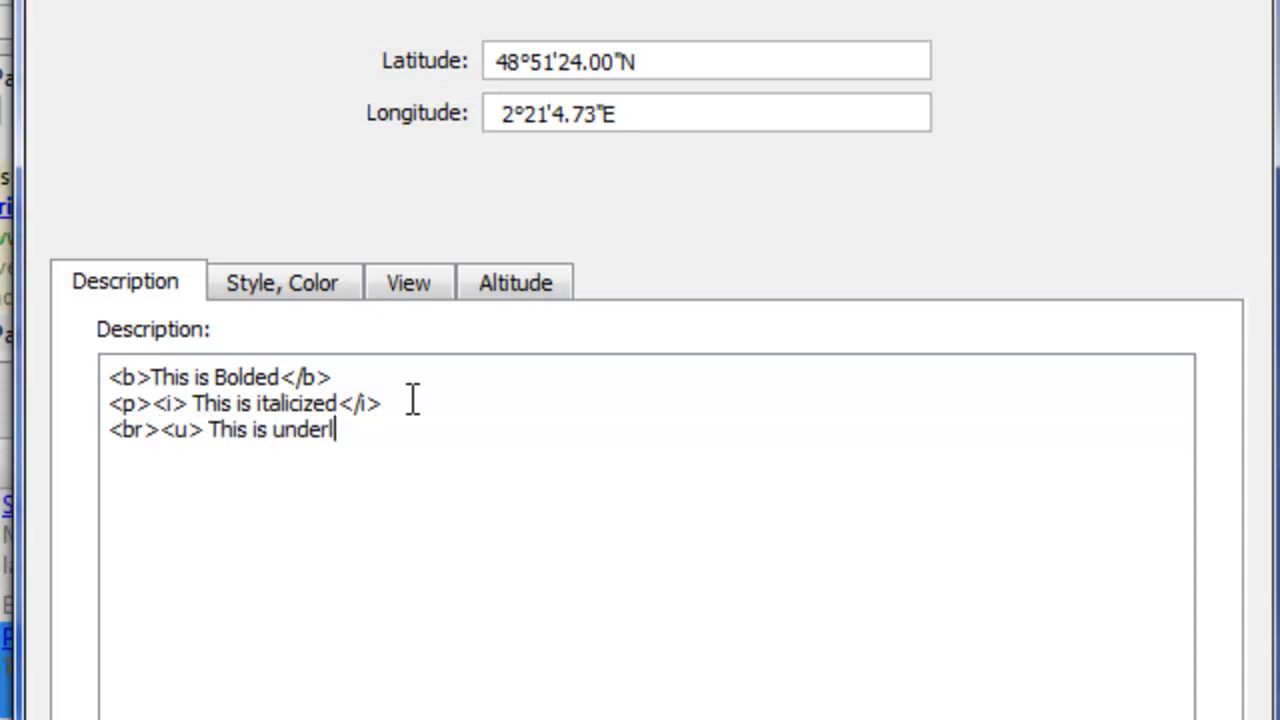
{"action": "type", "text": " </u>"}
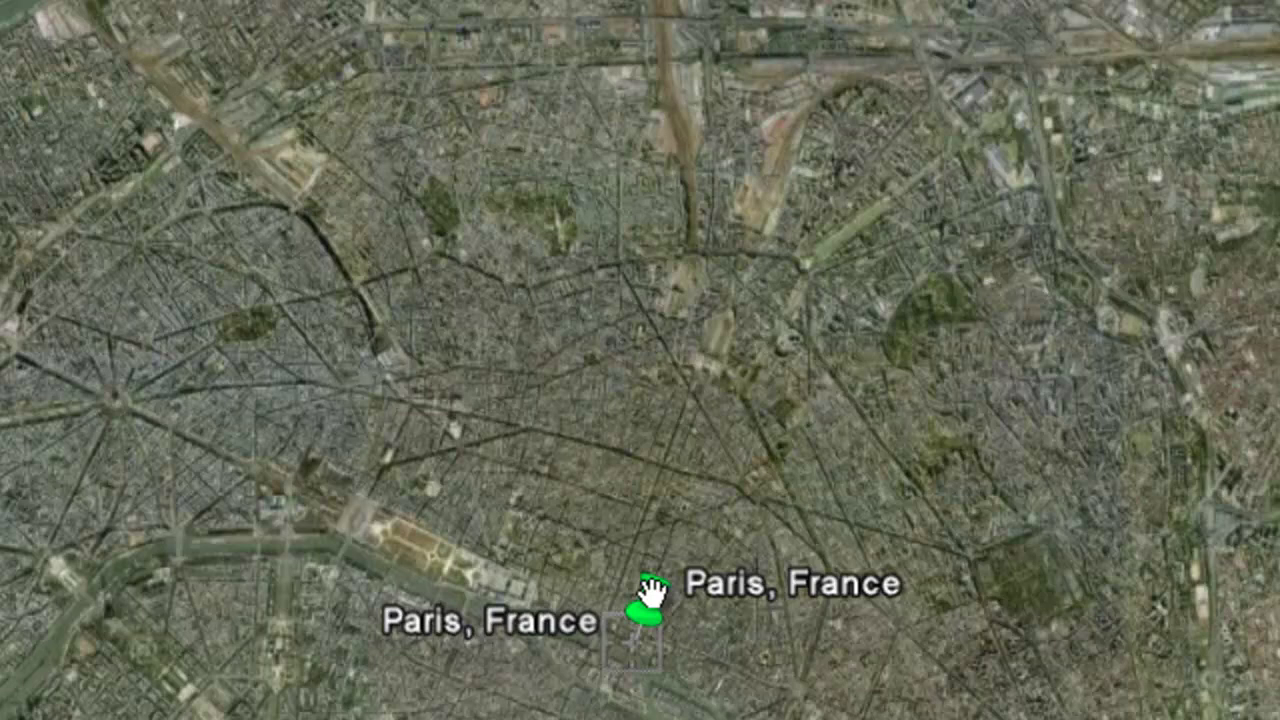
Preview the underlined 'This is underlined' line in the Paris balloon, then close it
{"action": "left_click", "coordinate": [653, 595]}
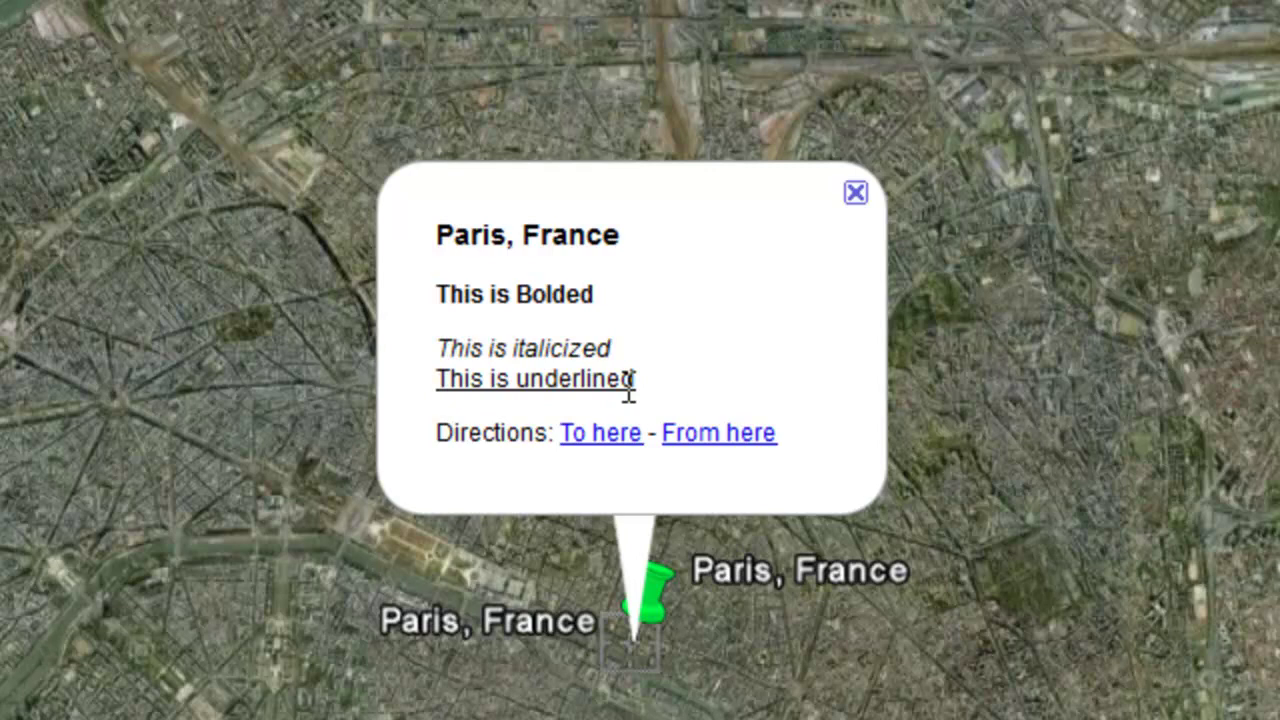
{"action": "left_click", "coordinate": [855, 192]}
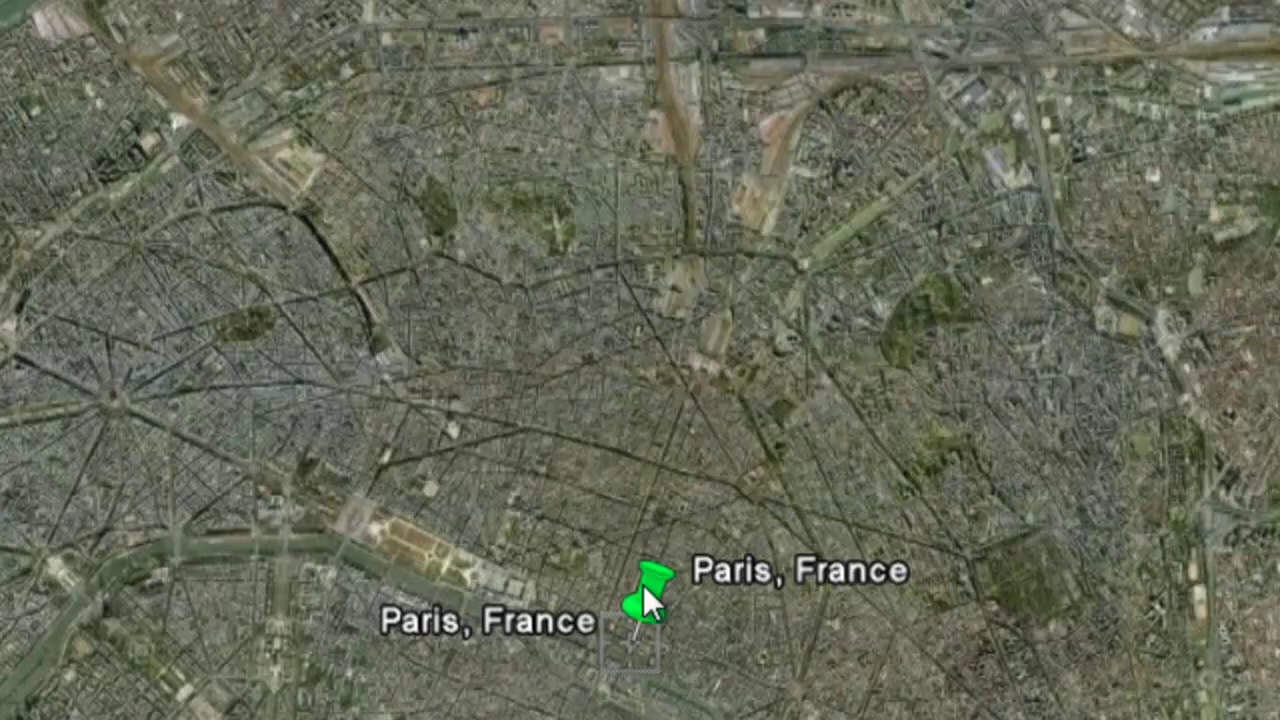
Start a fourth description line with bold and italic tags reading 'This is bold and italicized'
{"action": "right_click", "coordinate": [648, 600]}
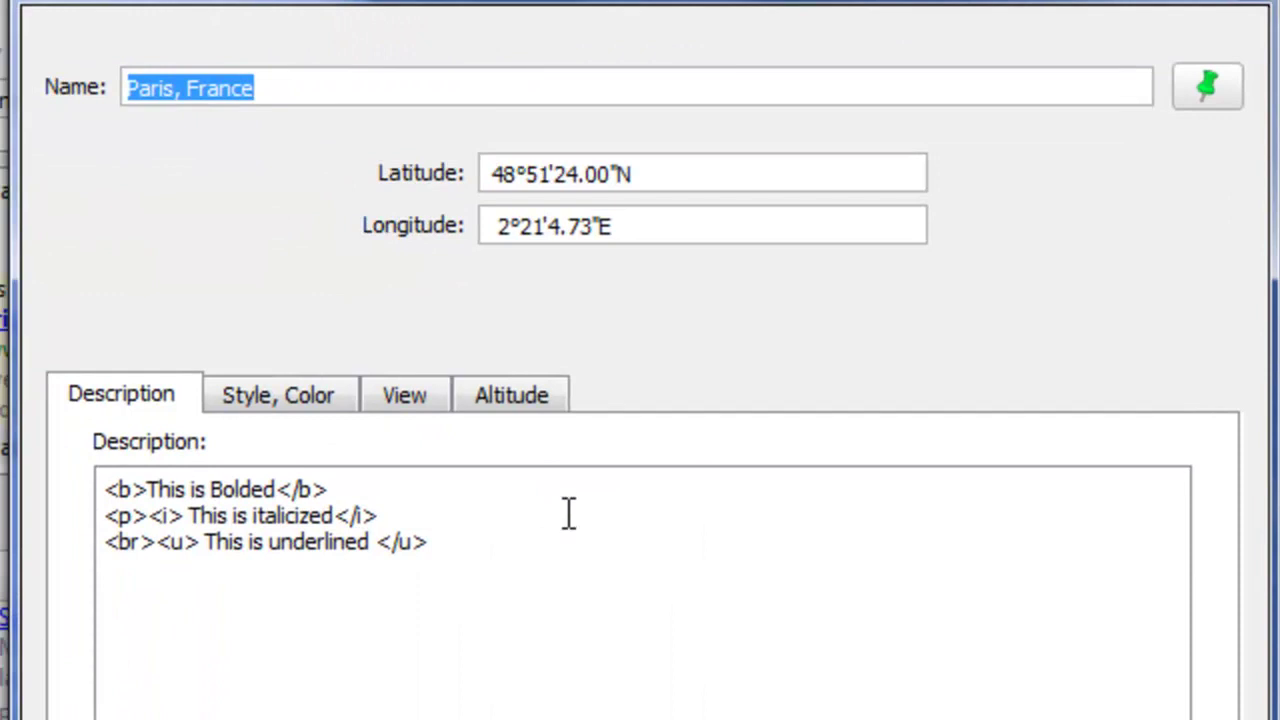
{"action": "left_click", "coordinate": [505, 532]}
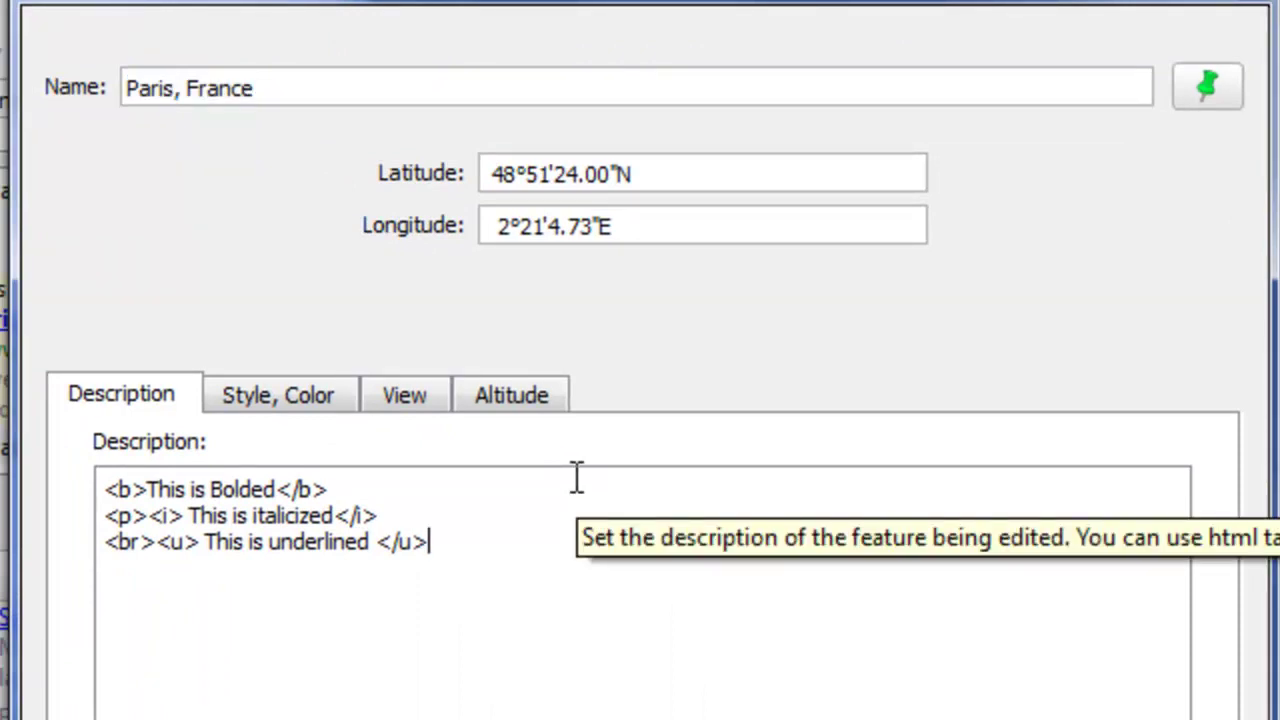
{"action": "key", "text": "Return"}
{"action": "type", "text": "<p>"}
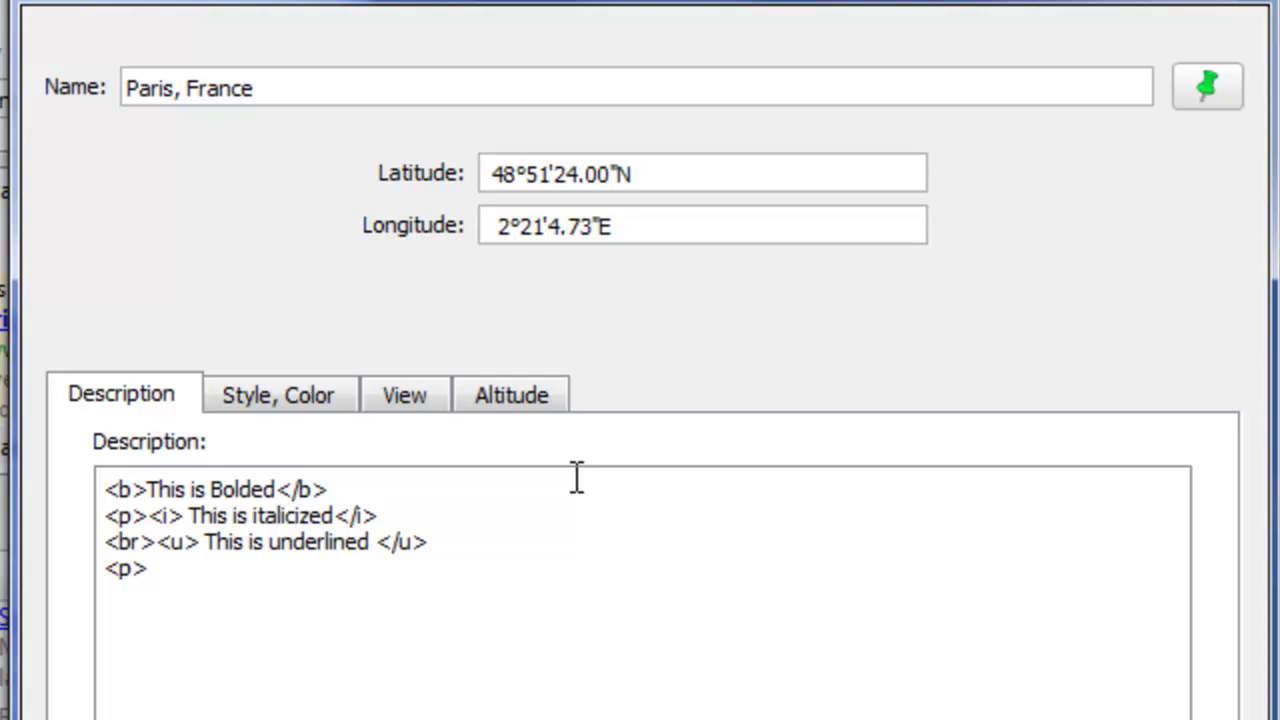
{"action": "type", "text": "<b><i>This "}
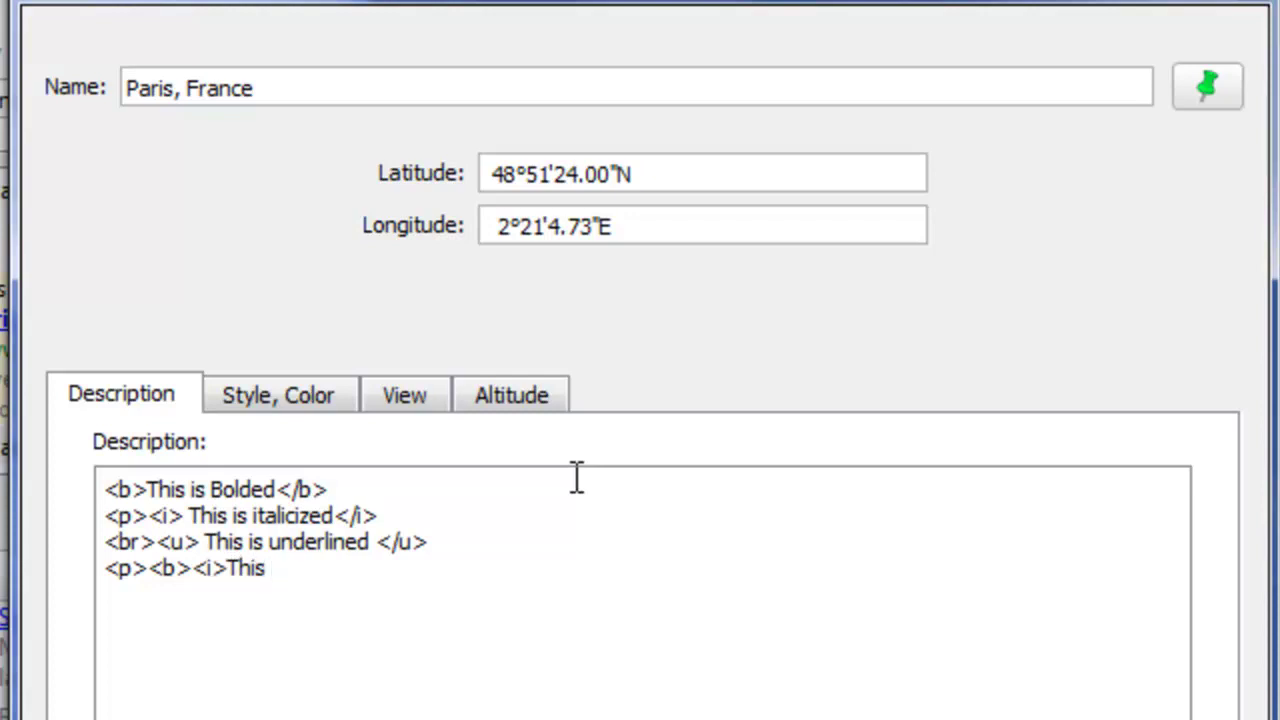
{"action": "type", "text": "is bold and"}
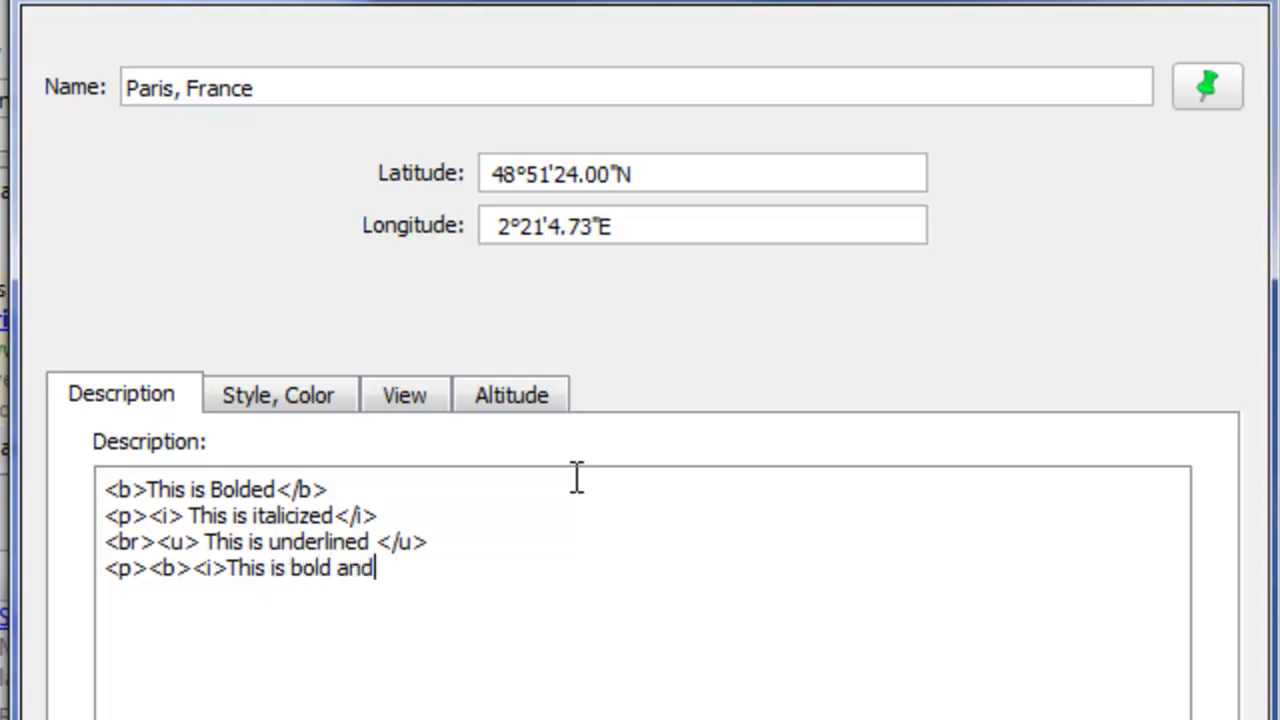
{"action": "type", "text": " italicized"}
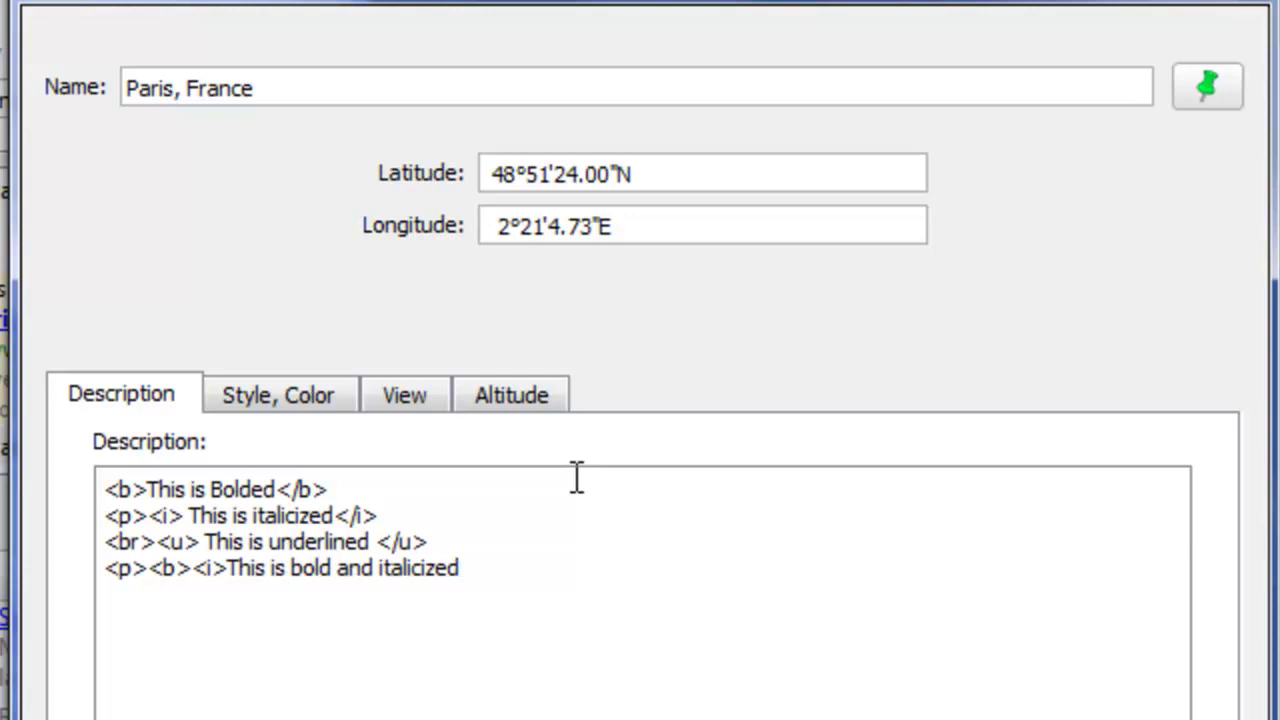
{"action": "type", "text": " </i></b>"}
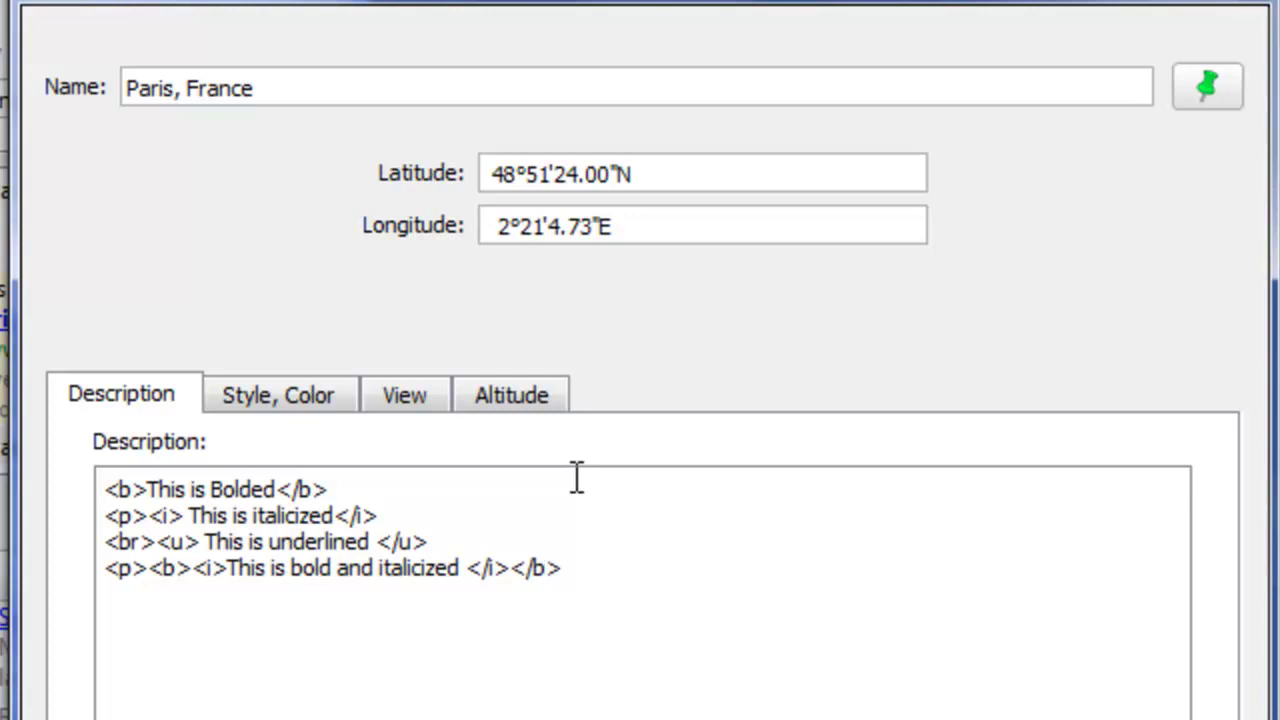
Save the description and open the Paris balloon showing all four formatted lines
{"action": "left_click", "coordinate": [105, 567]}
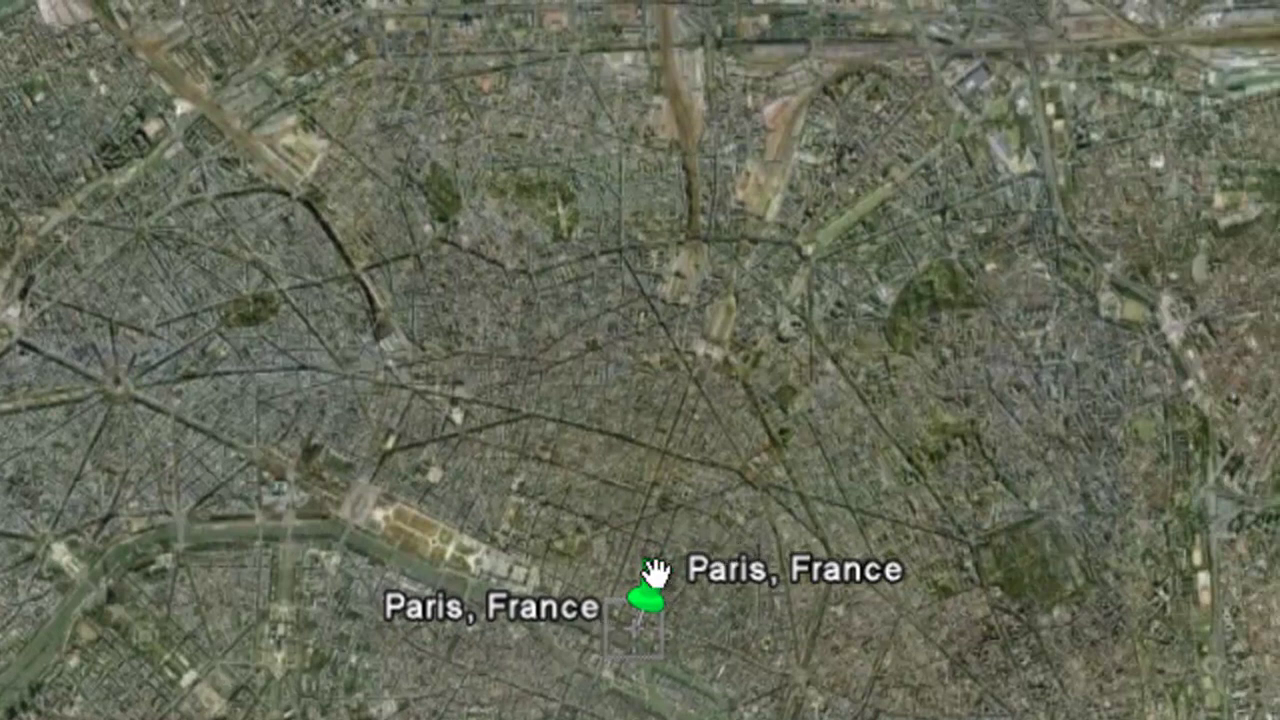
{"action": "left_click_drag", "start_coordinate": [654, 571], "coordinate": [659, 574]}
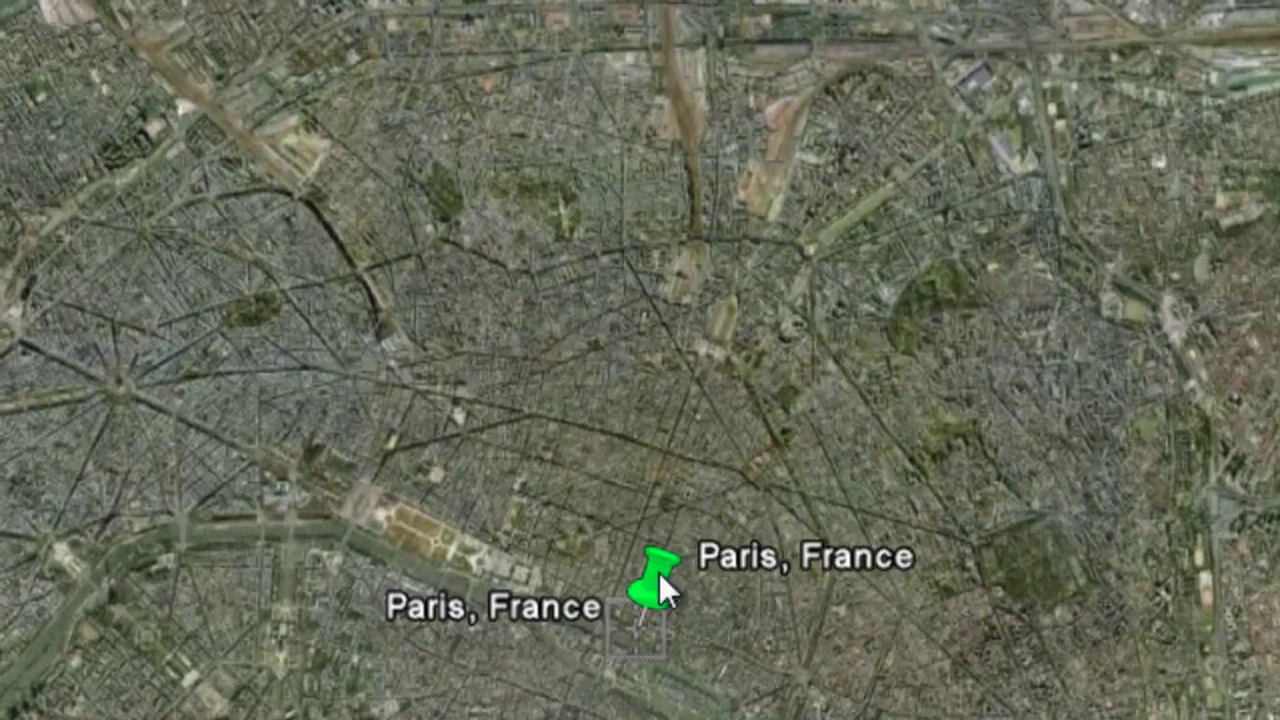
{"action": "left_click", "coordinate": [659, 572]}
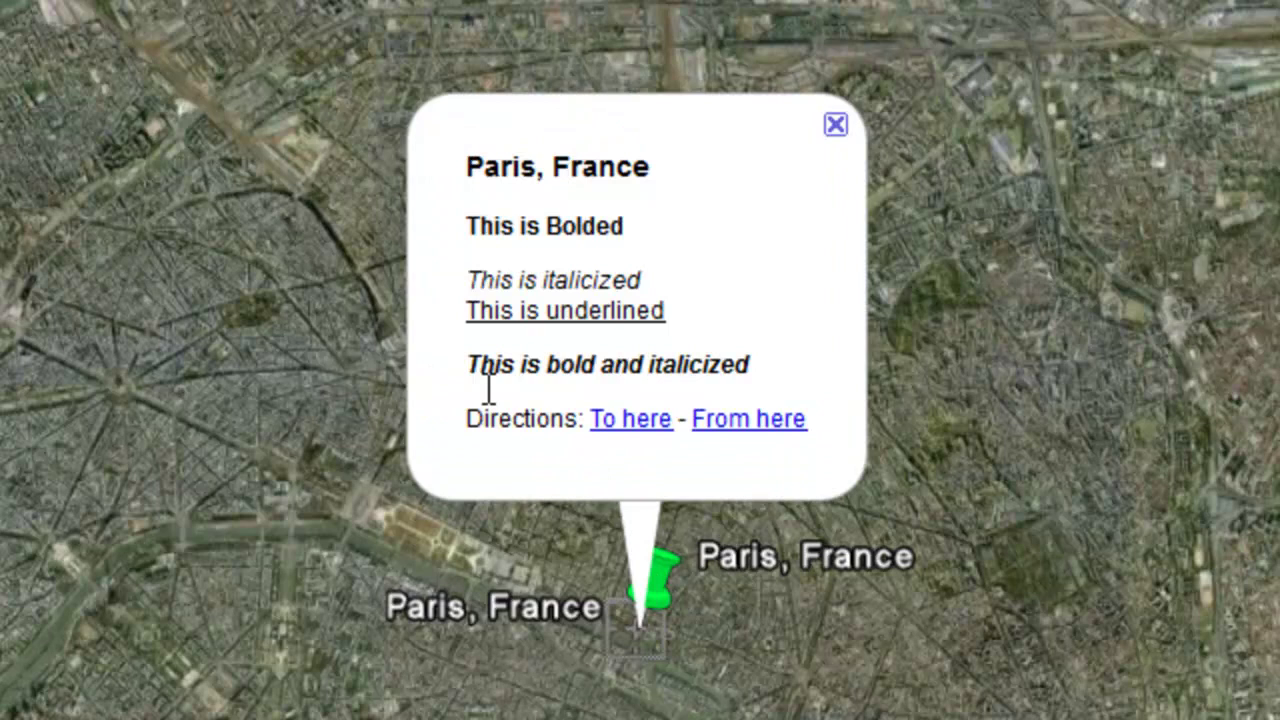